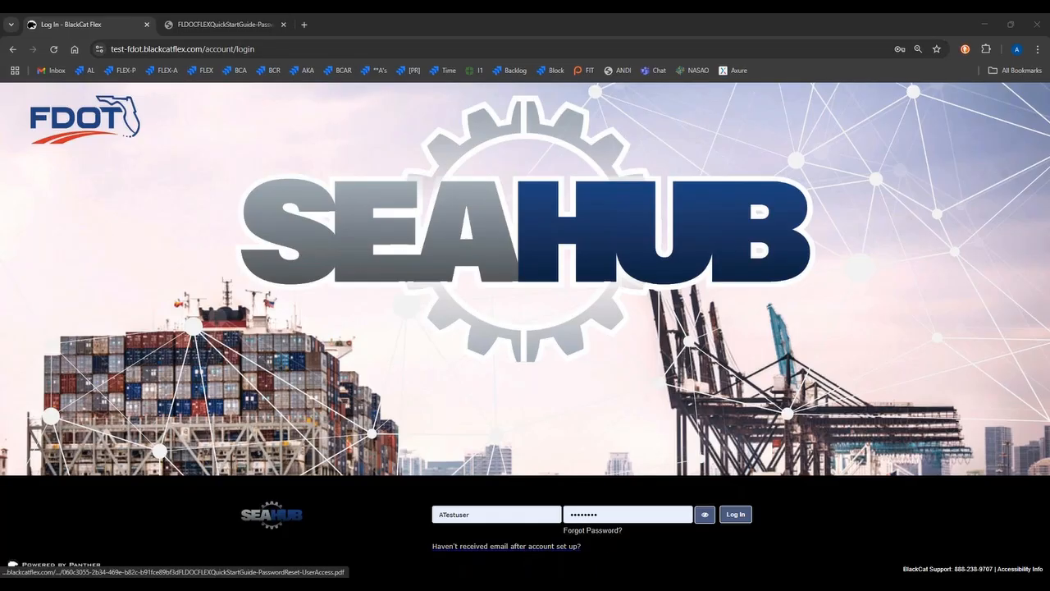
Step: Review the Password Reset / User Access quick start guide PDF from its second page back to its beginning
{"action": "left_click", "coordinate": [239, 31]}
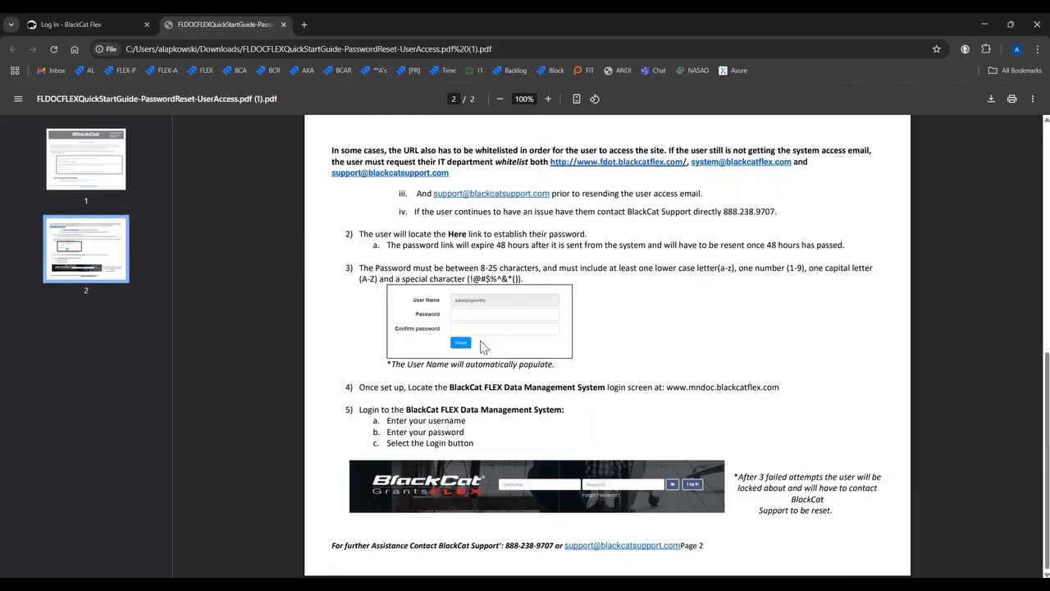
{"action": "scroll", "coordinate": [483, 348], "scroll_direction": "up", "scroll_amount": 4}
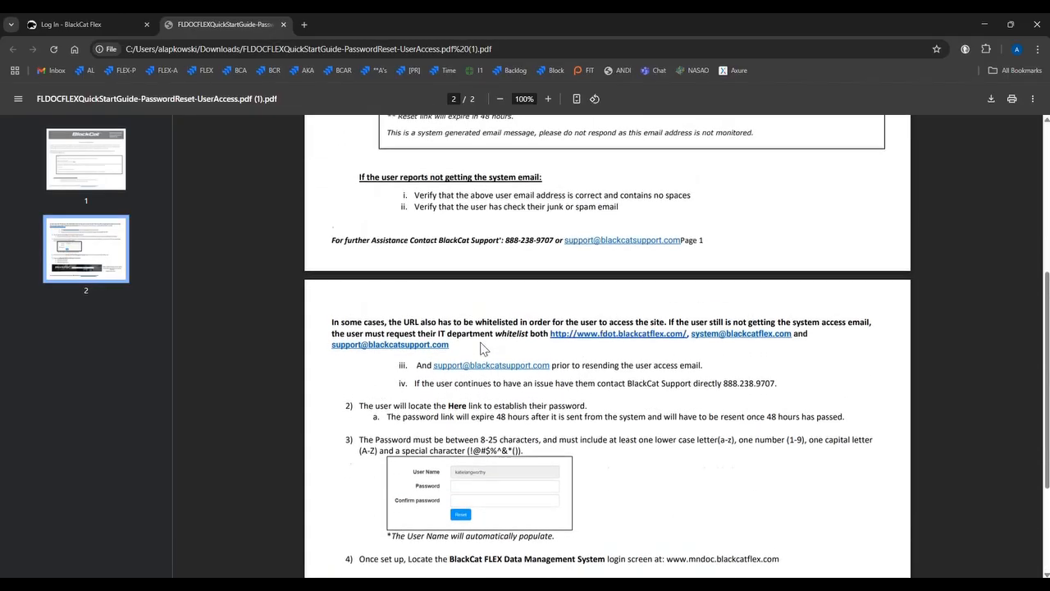
{"action": "scroll", "coordinate": [484, 317], "scroll_direction": "up", "scroll_amount": 3}
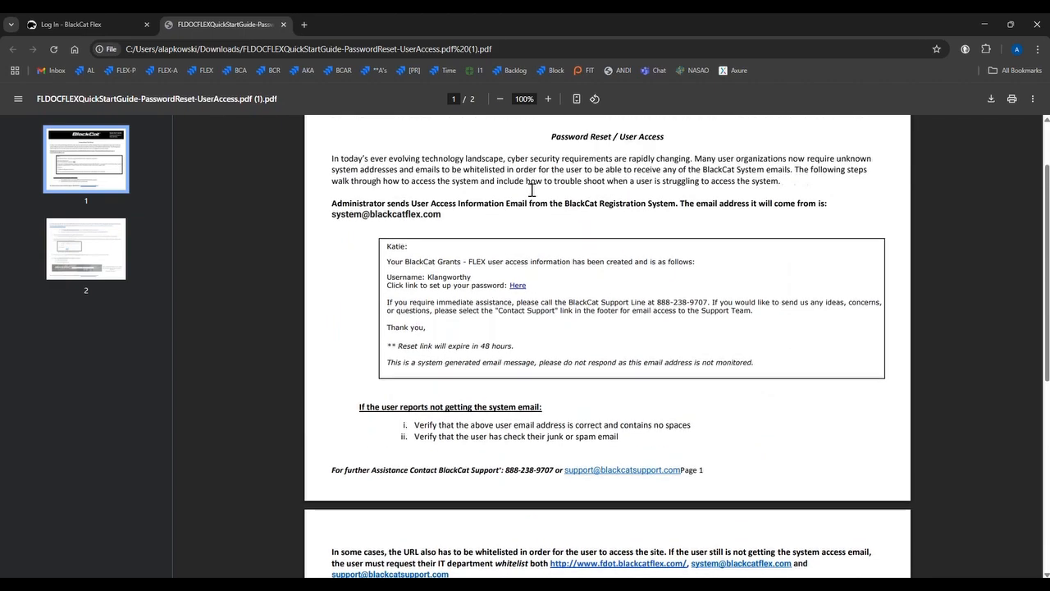
{"action": "scroll", "coordinate": [535, 280], "scroll_direction": "up", "scroll_amount": 2}
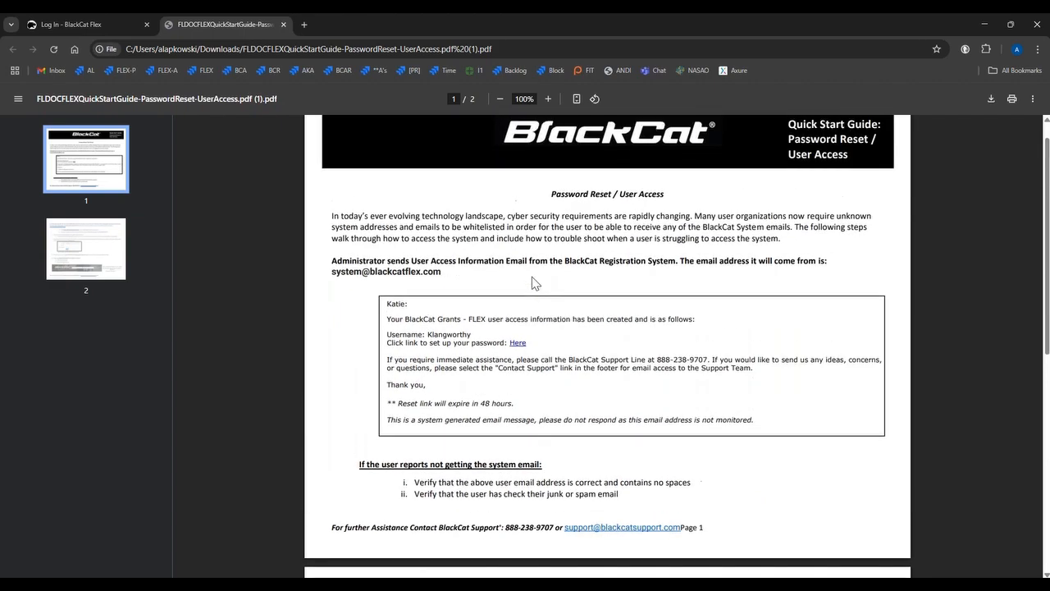
Step: Return to the SeaHUB login page and log in with the prefilled credentials
{"action": "left_click", "coordinate": [74, 23]}
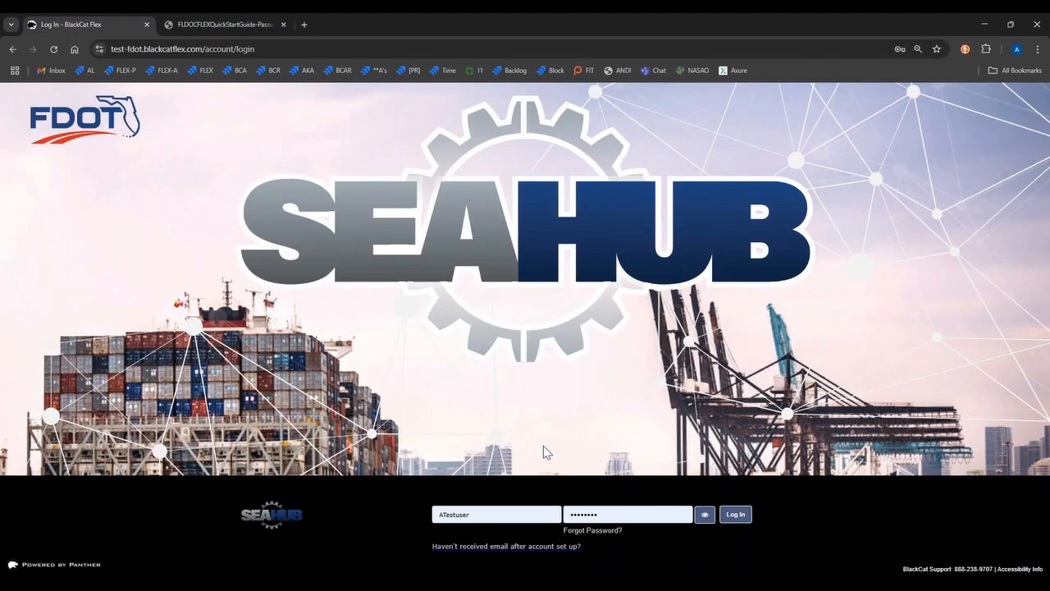
{"action": "left_click", "coordinate": [734, 517]}
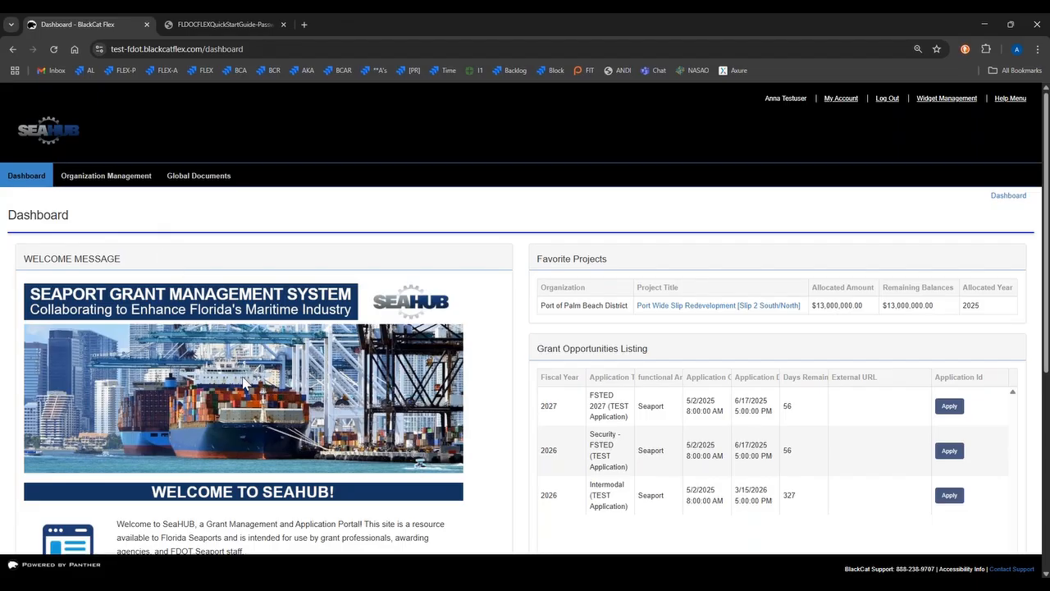
Step: Review the dashboard's welcome message, news and announcements, favorite projects and grant opportunities listing
{"action": "scroll", "coordinate": [243, 382], "scroll_direction": "down", "scroll_amount": 3}
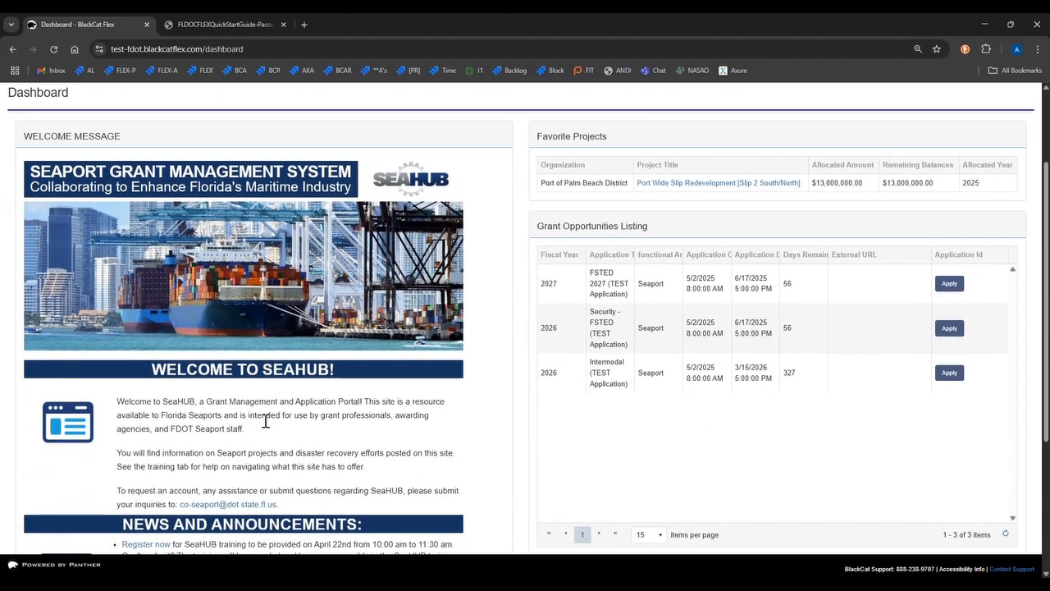
{"action": "scroll", "coordinate": [265, 420], "scroll_direction": "down", "scroll_amount": 1}
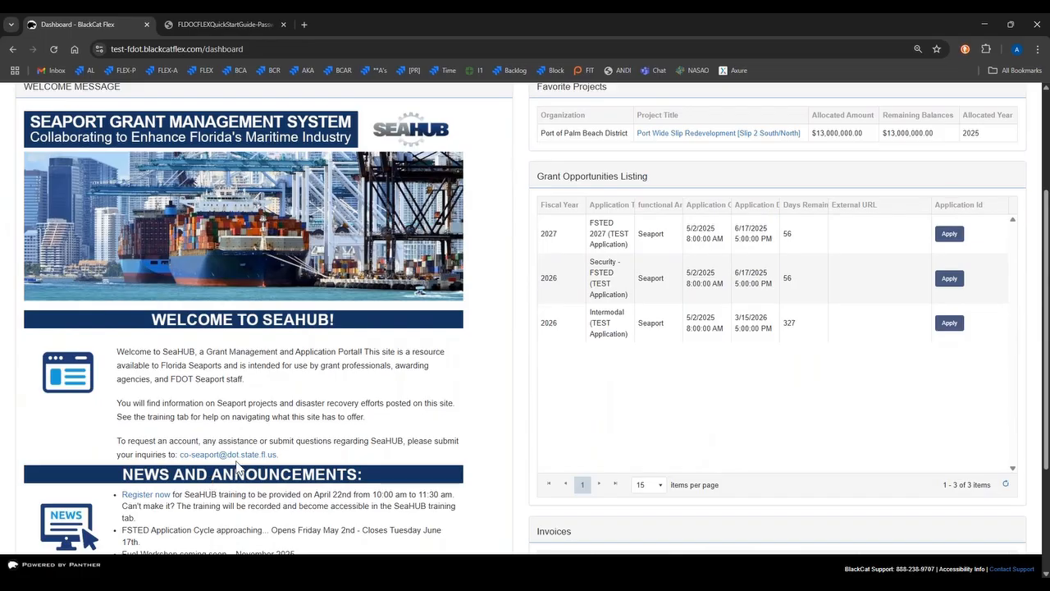
{"action": "scroll", "coordinate": [238, 464], "scroll_direction": "down", "scroll_amount": 1}
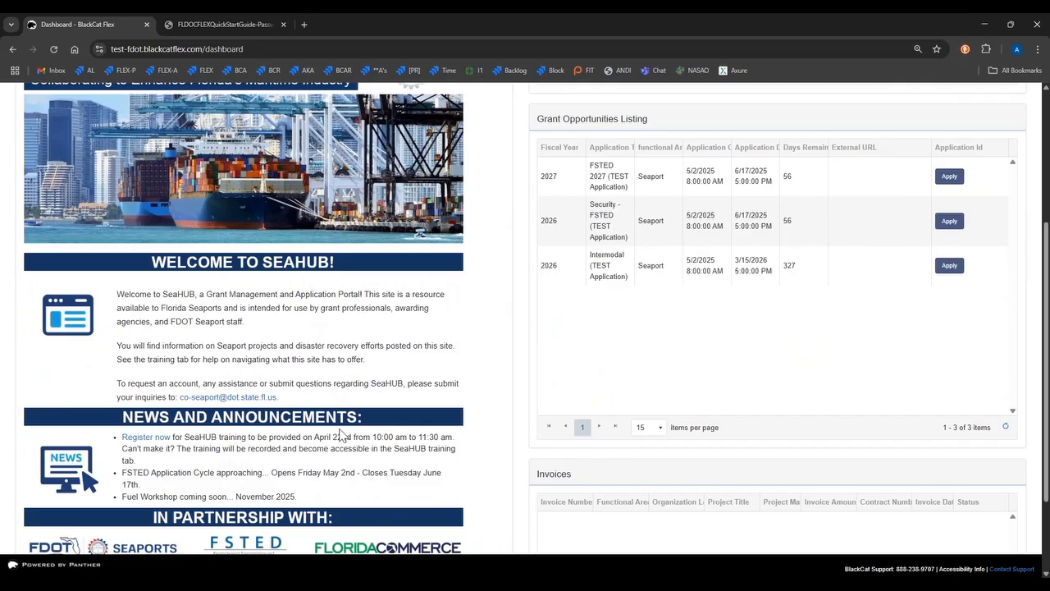
{"action": "scroll", "coordinate": [459, 425], "scroll_direction": "up", "scroll_amount": 3}
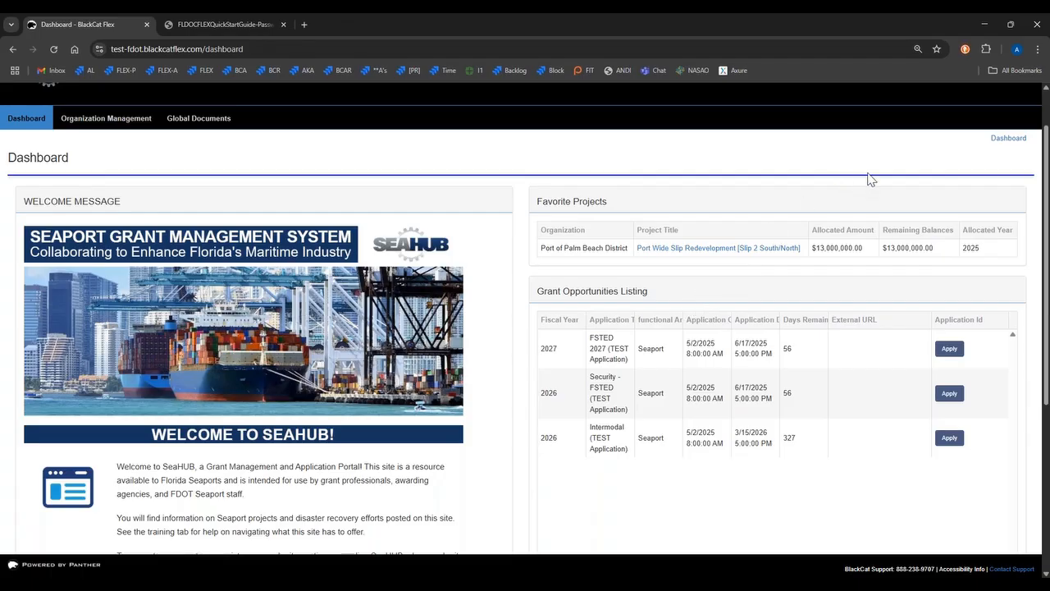
{"action": "scroll", "coordinate": [867, 176], "scroll_direction": "up", "scroll_amount": 1}
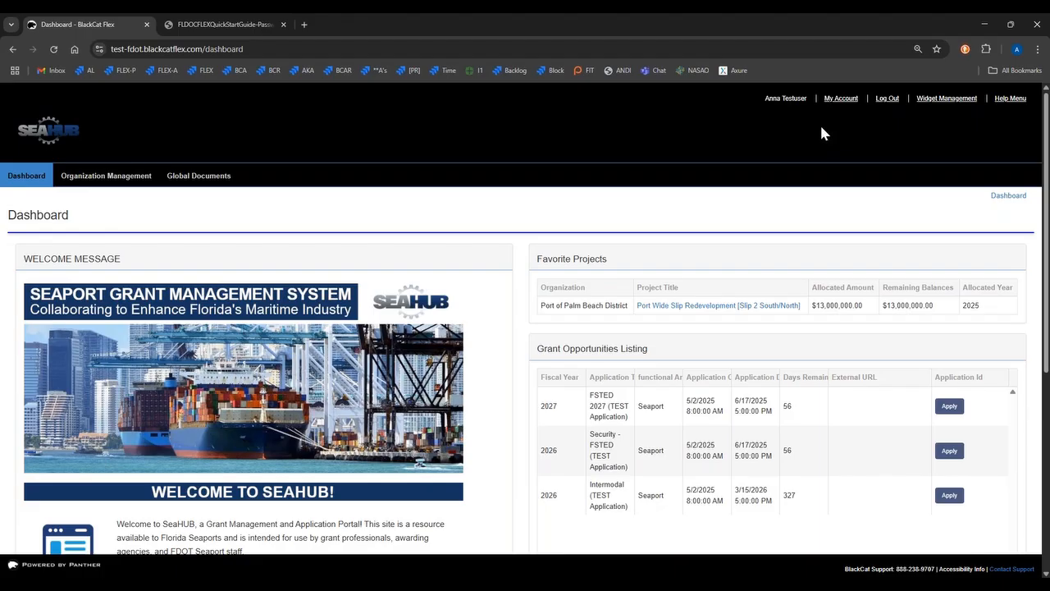
Step: View the My Account details and the Widget Management configuration, returning to the dashboard after each
{"action": "left_click", "coordinate": [838, 100]}
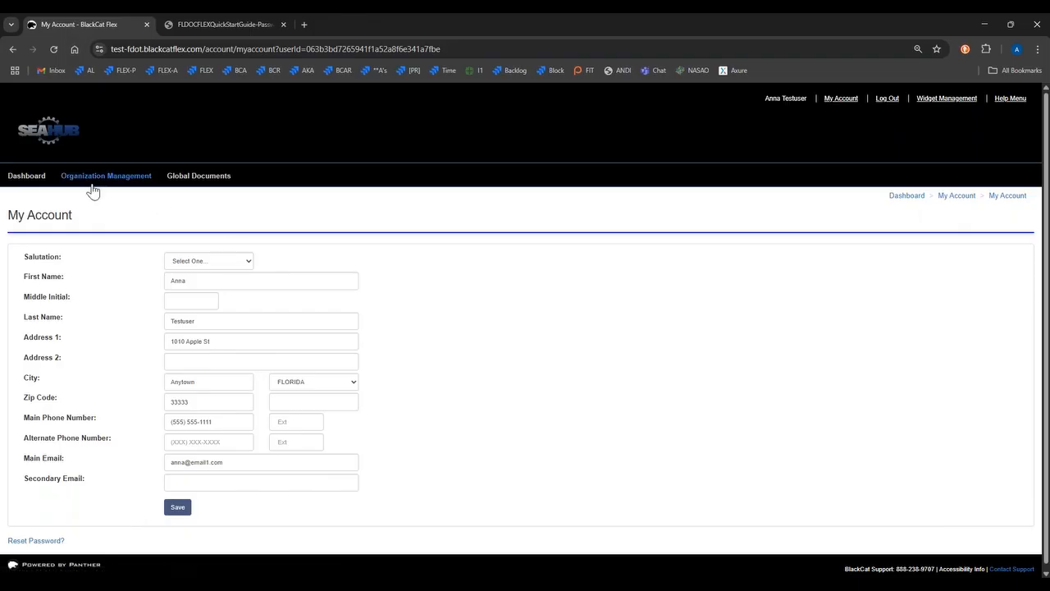
{"action": "left_click", "coordinate": [27, 181]}
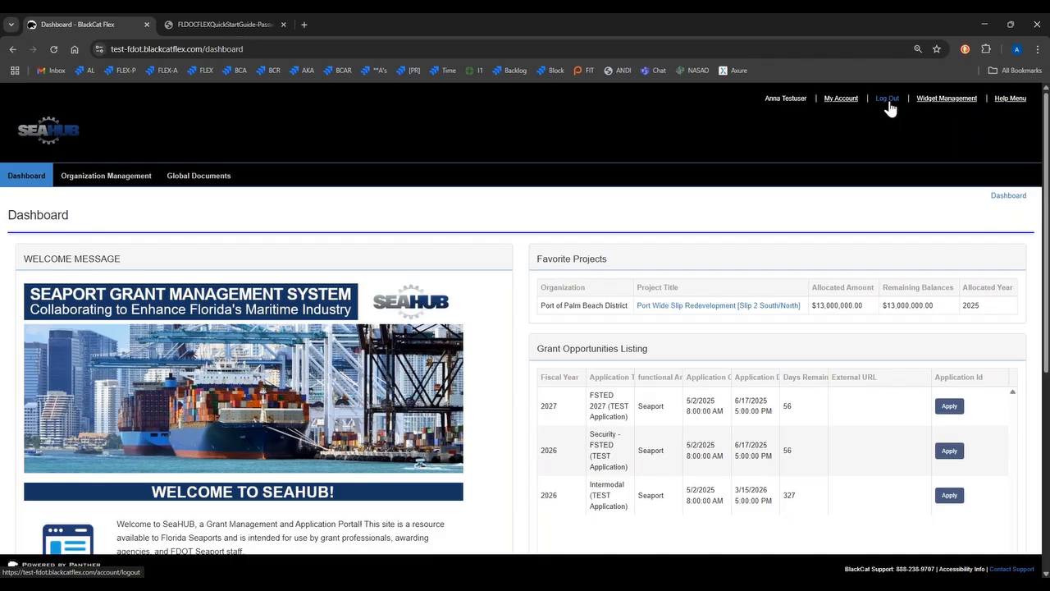
{"action": "left_click", "coordinate": [942, 100]}
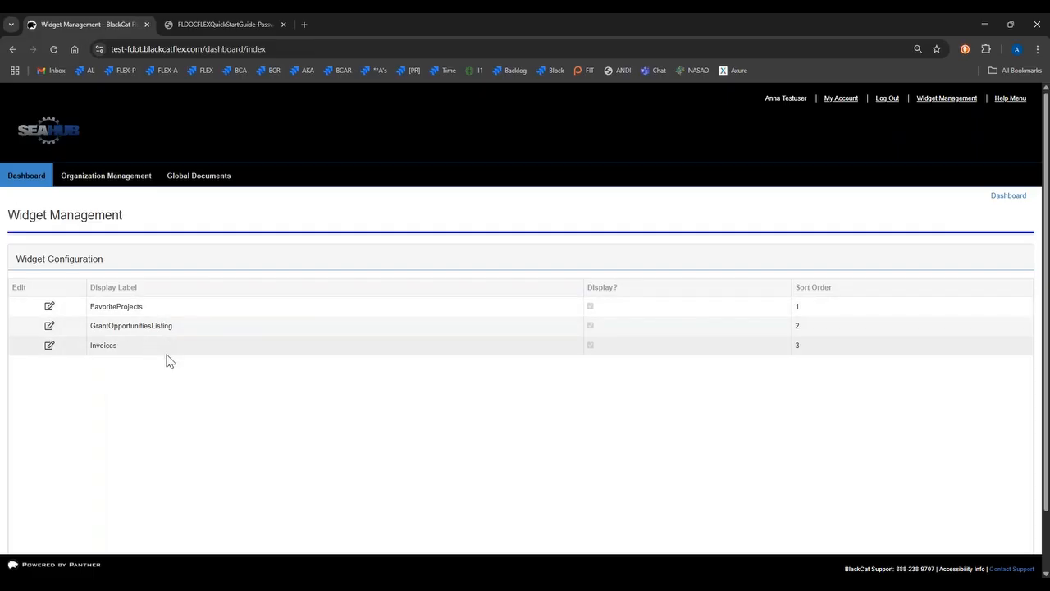
{"action": "left_click", "coordinate": [41, 182]}
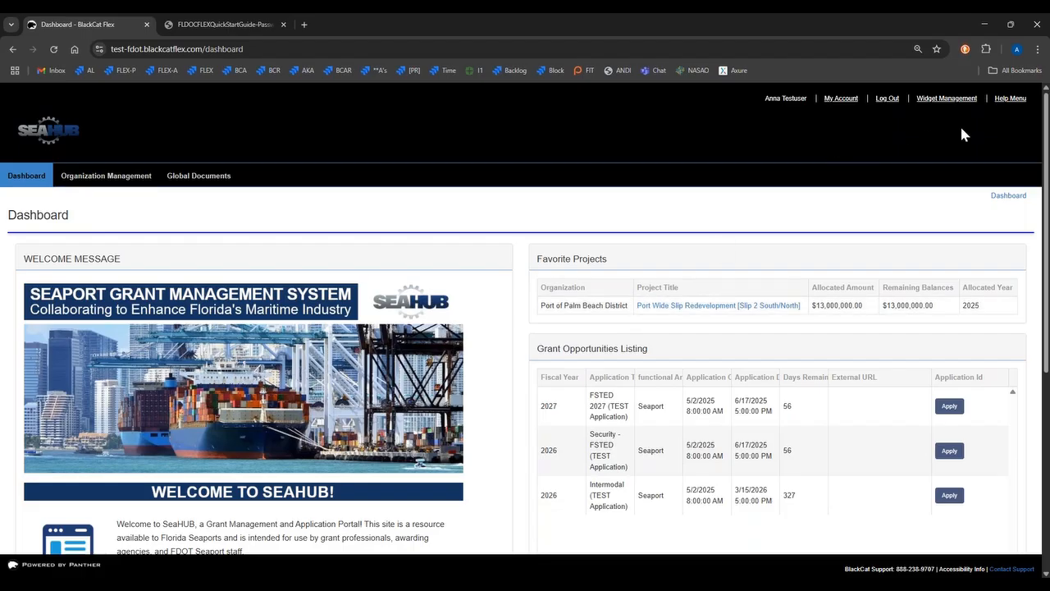
Step: Look over the guides, quick start guides and tutorials in the Help Menu, and close it
{"action": "left_click", "coordinate": [1010, 100]}
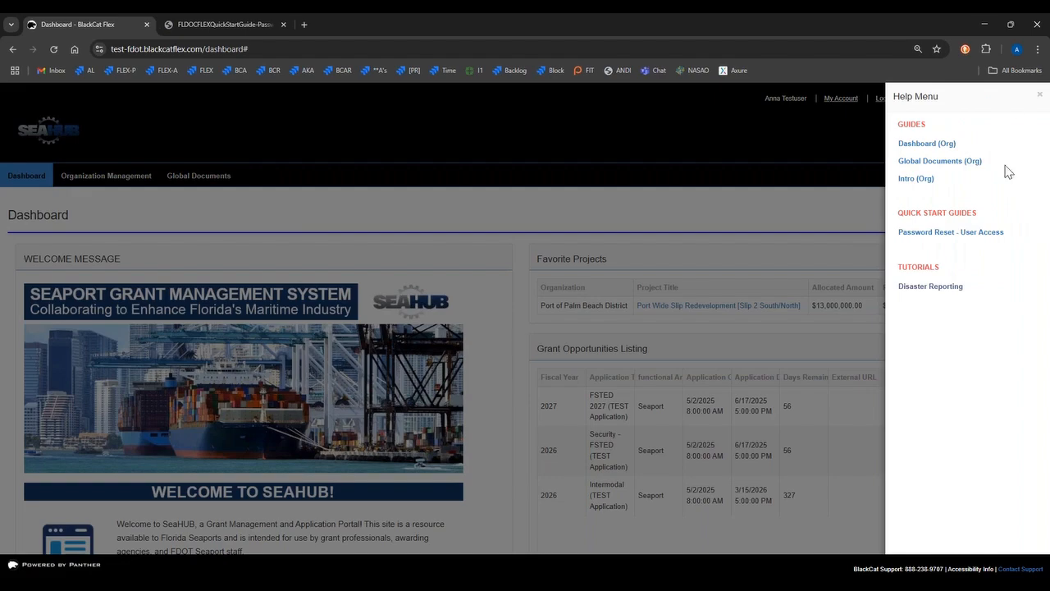
{"action": "left_click", "coordinate": [577, 174]}
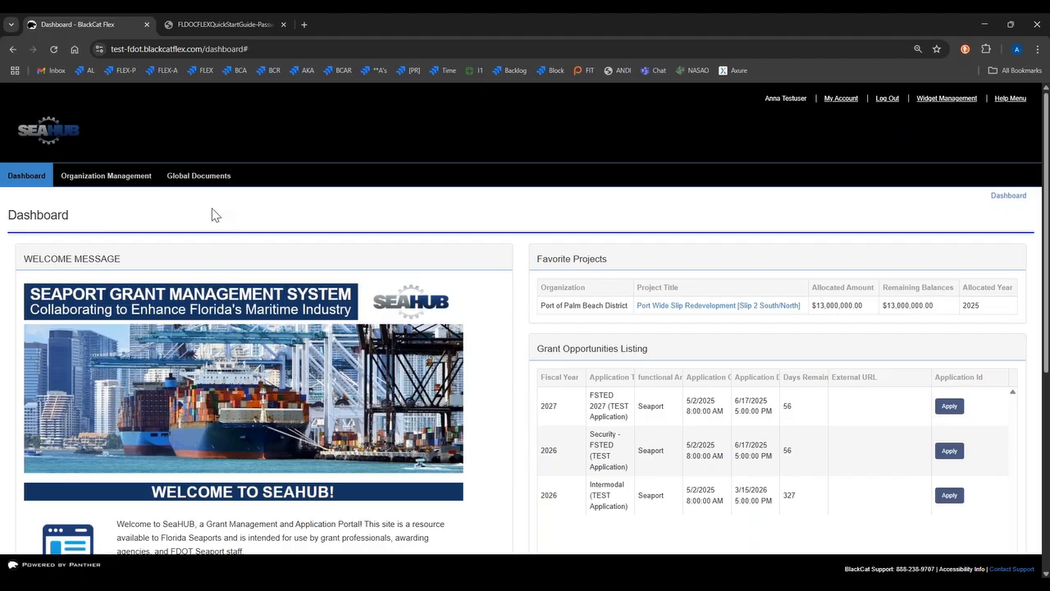
Step: Open Organization Management and review the Port of Palm Beach general information and general documents pages
{"action": "left_click", "coordinate": [105, 188]}
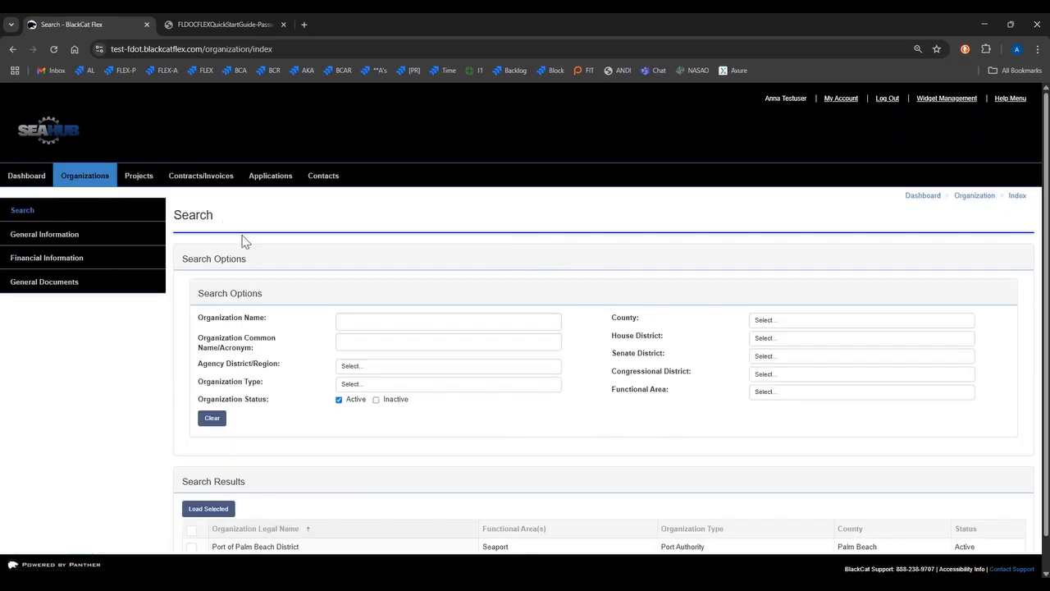
{"action": "scroll", "coordinate": [263, 344], "scroll_direction": "down", "scroll_amount": 1}
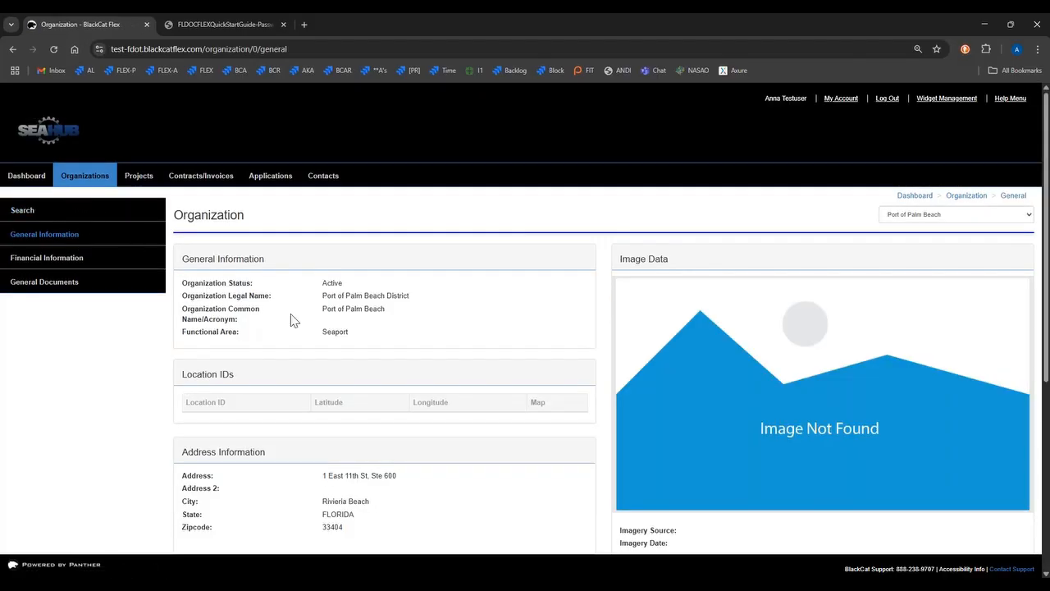
{"action": "scroll", "coordinate": [343, 311], "scroll_direction": "down", "scroll_amount": 2}
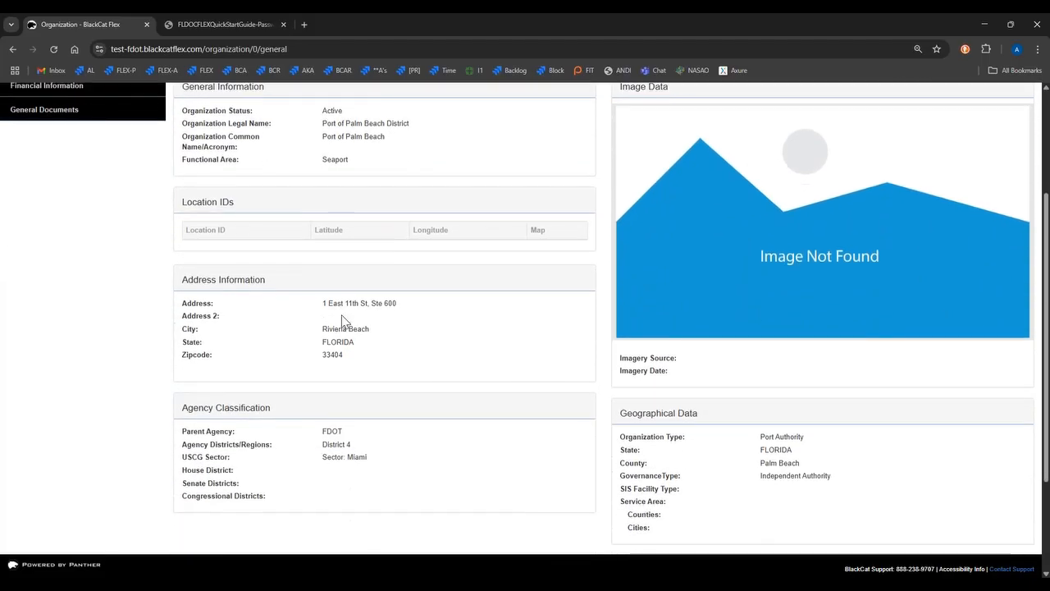
{"action": "scroll", "coordinate": [363, 381], "scroll_direction": "down", "scroll_amount": 2}
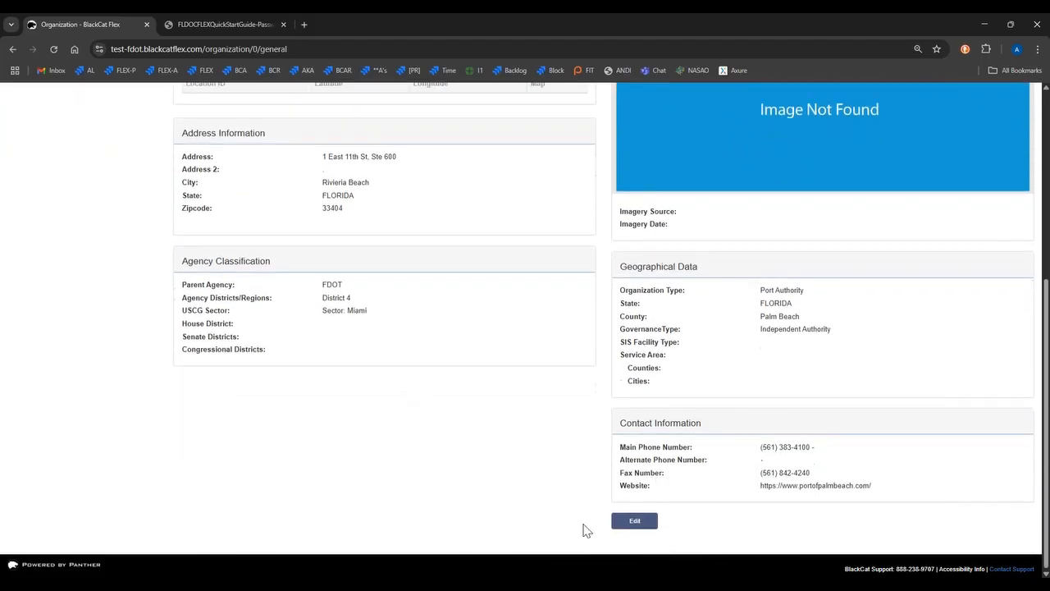
{"action": "scroll", "coordinate": [323, 257], "scroll_direction": "up", "scroll_amount": 2}
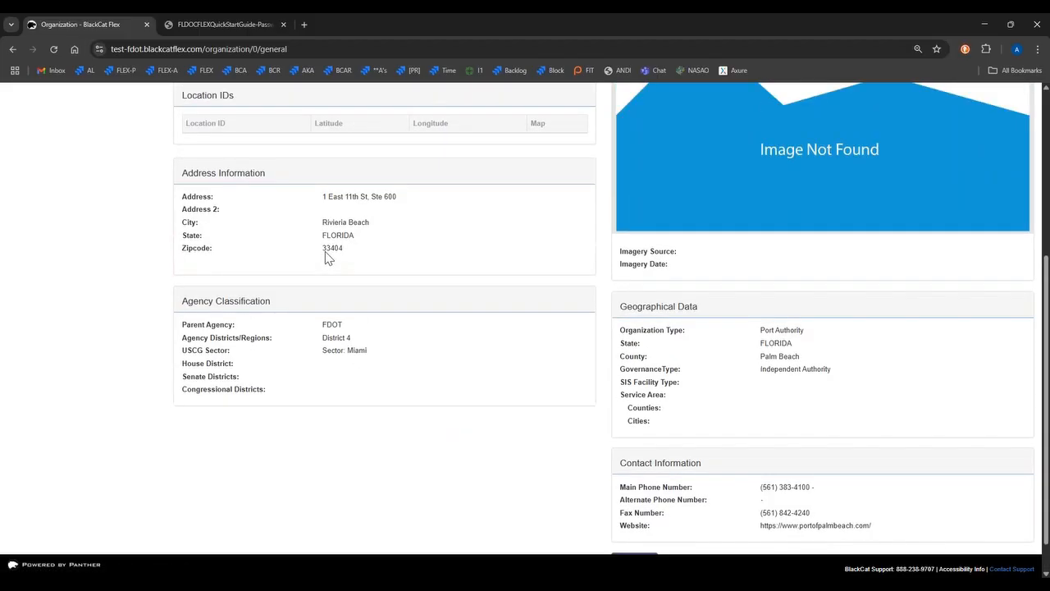
{"action": "scroll", "coordinate": [341, 297], "scroll_direction": "up", "scroll_amount": 2}
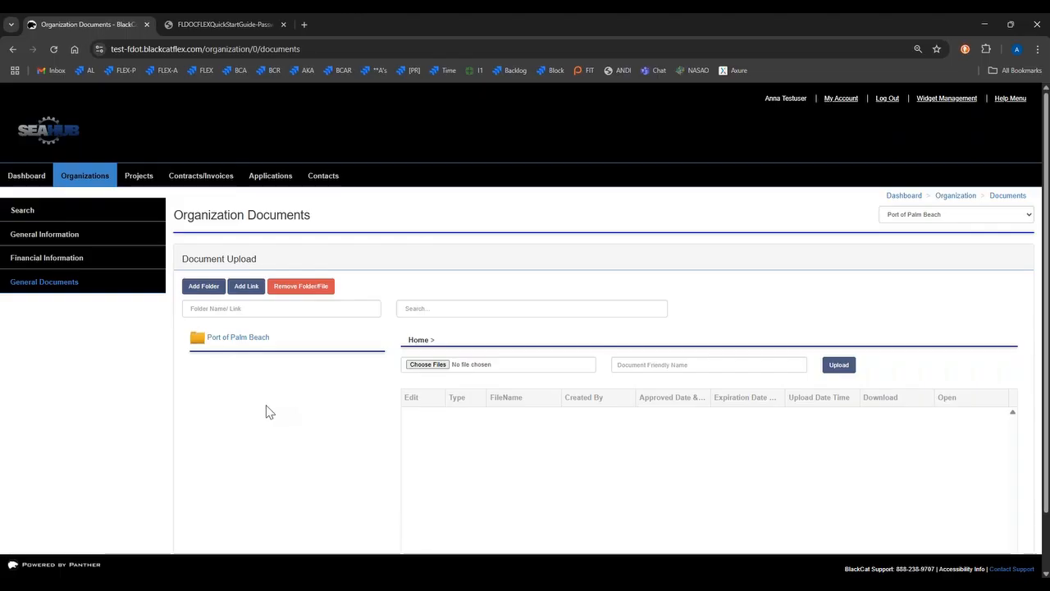
Step: Look through the Project Listing and view the details of the Port Wide Slip Redevelopment [Slip 2 South/North] project
{"action": "left_click", "coordinate": [139, 177]}
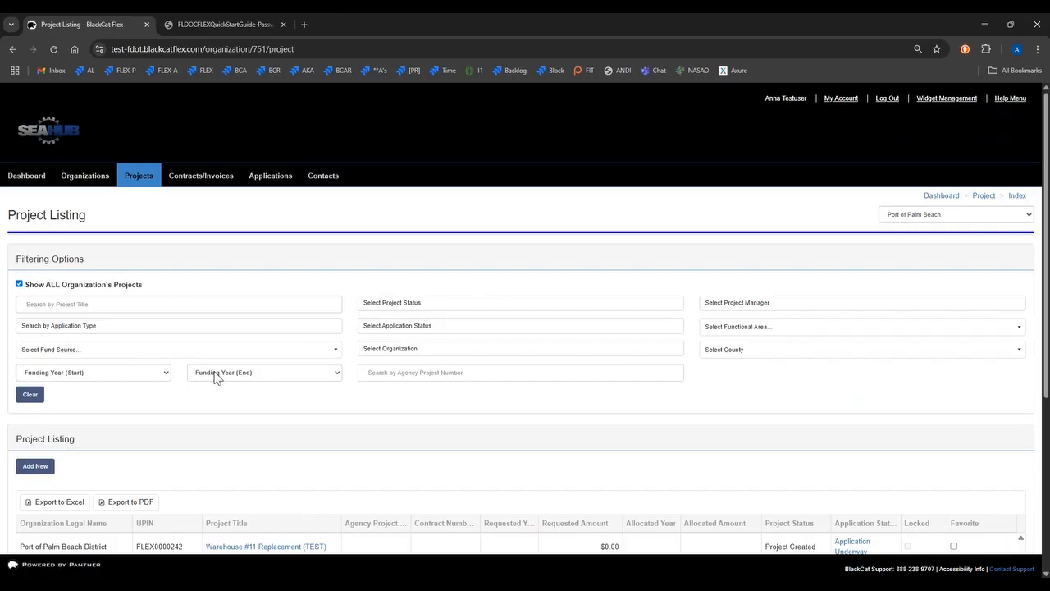
{"action": "scroll", "coordinate": [216, 377], "scroll_direction": "down", "scroll_amount": 1}
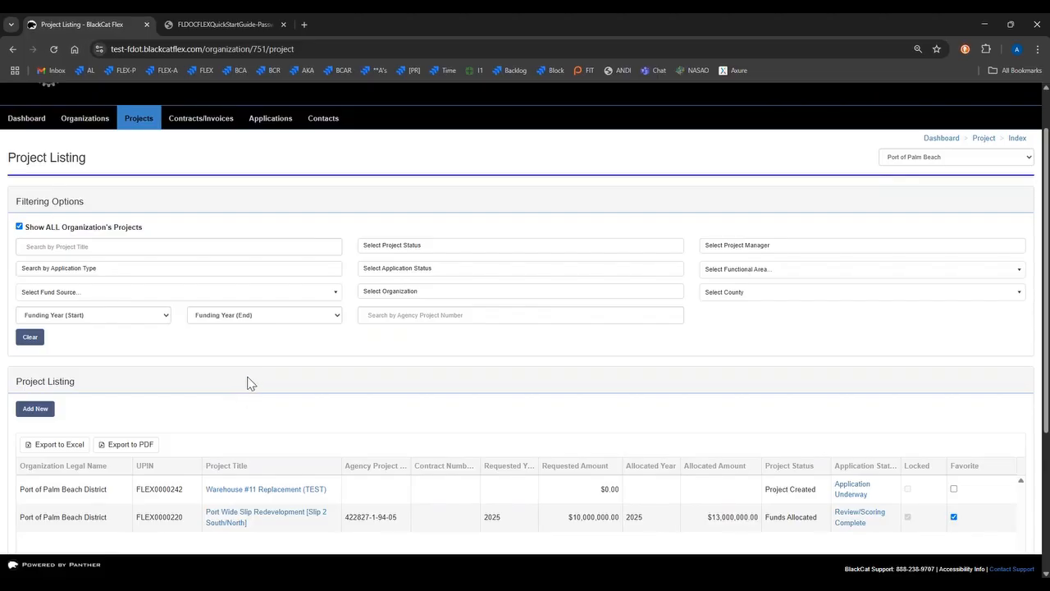
{"action": "scroll", "coordinate": [257, 379], "scroll_direction": "down", "scroll_amount": 1}
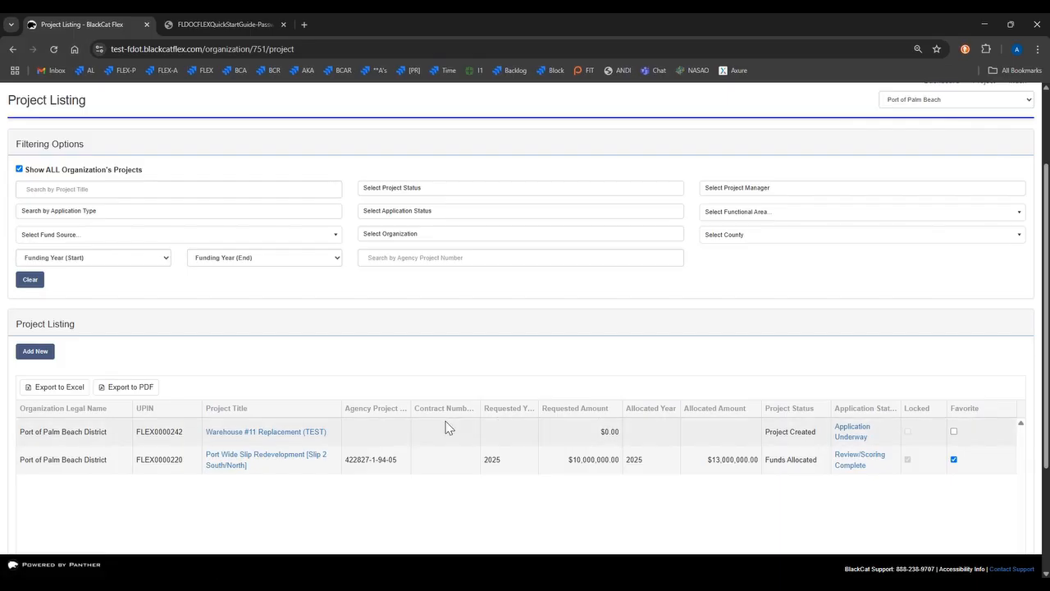
{"action": "left_click", "coordinate": [234, 468]}
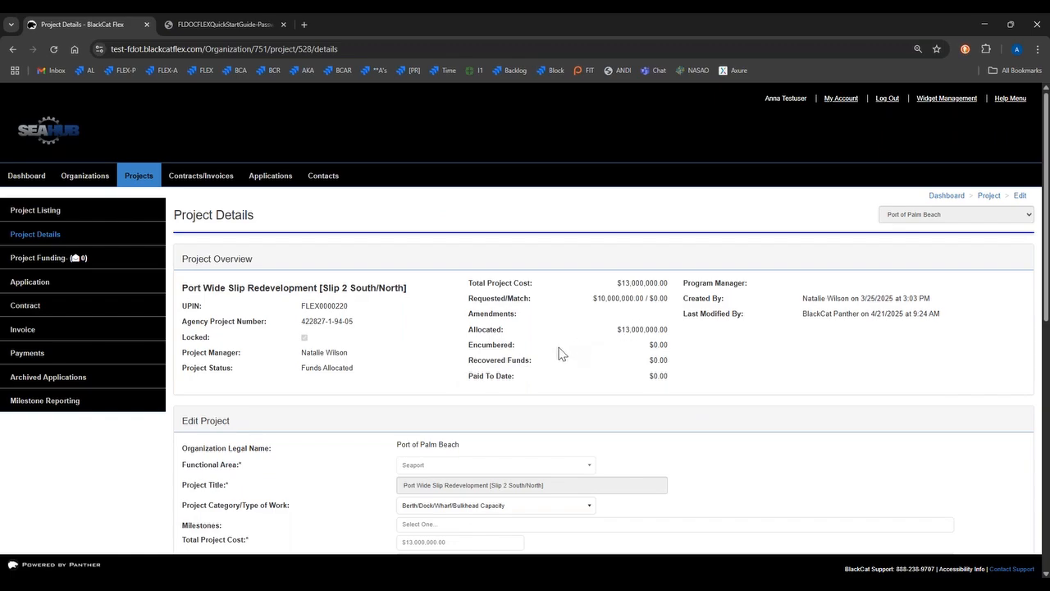
{"action": "scroll", "coordinate": [379, 339], "scroll_direction": "down", "scroll_amount": 1}
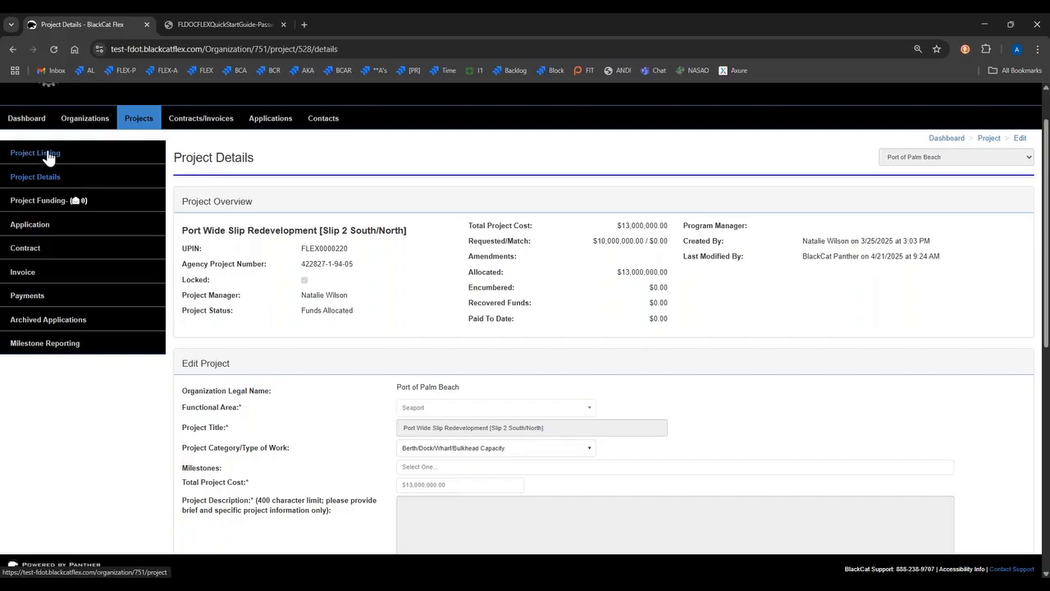
Step: View the project's funding, checking the requested budgets and the allocated funds
{"action": "left_click", "coordinate": [39, 207]}
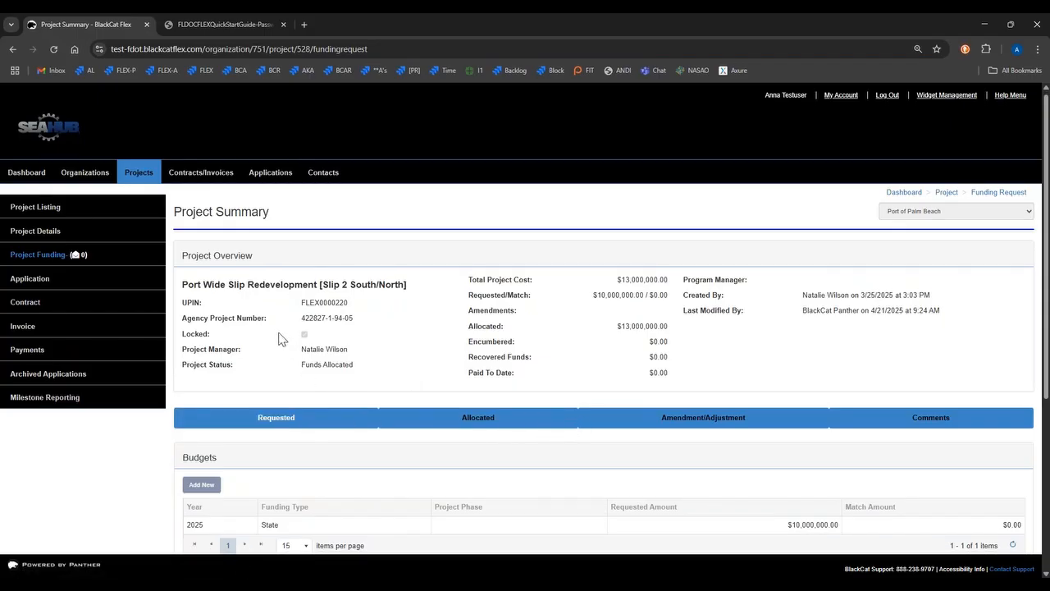
{"action": "scroll", "coordinate": [279, 345], "scroll_direction": "down", "scroll_amount": 1}
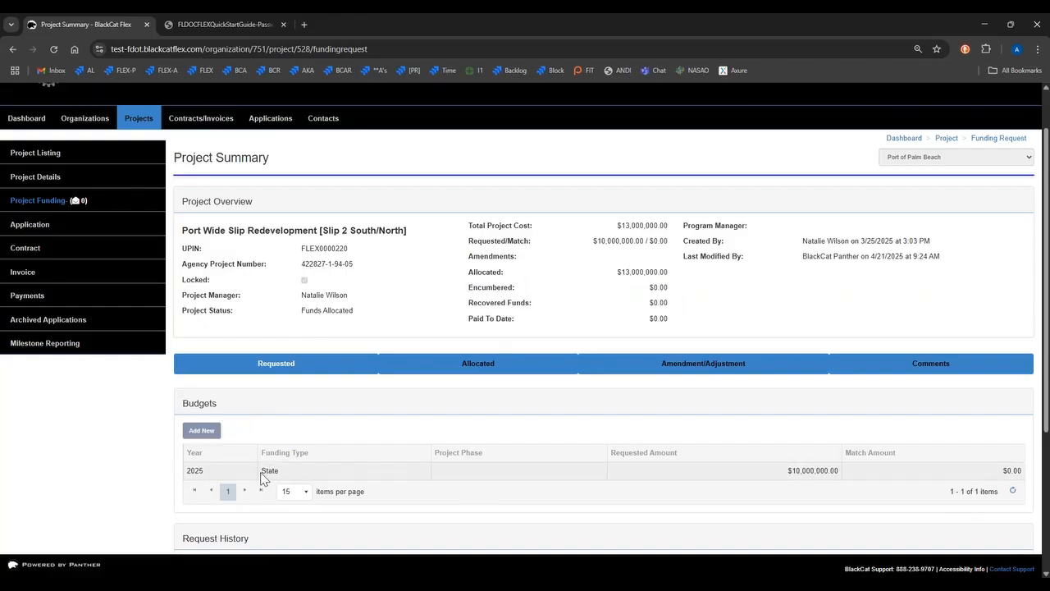
{"action": "left_click", "coordinate": [480, 371]}
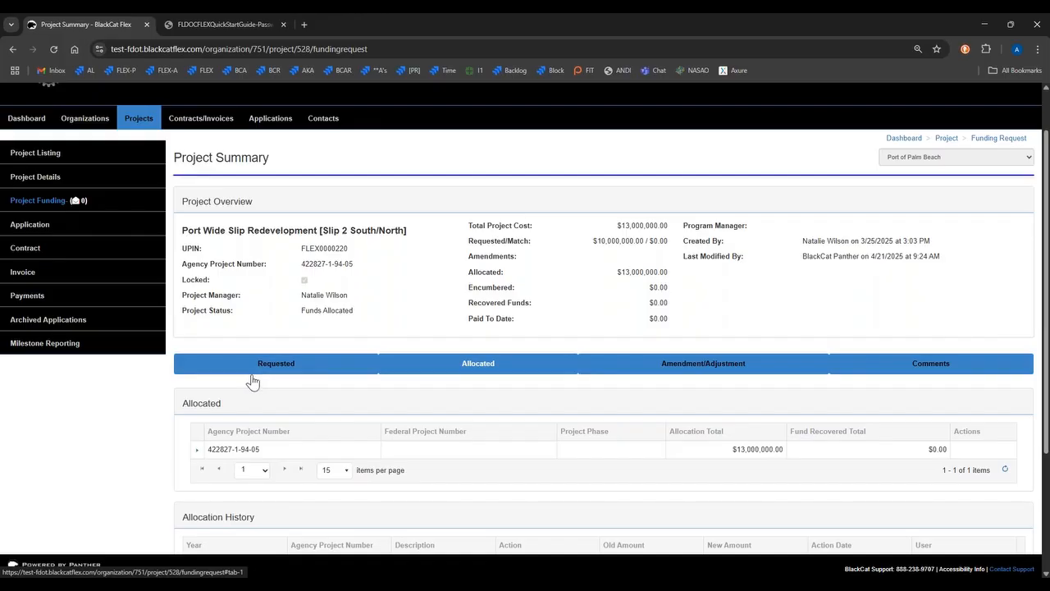
Step: View the Port Wide Slip Redevelopment project's application verification page and check for archived applications
{"action": "left_click", "coordinate": [39, 229]}
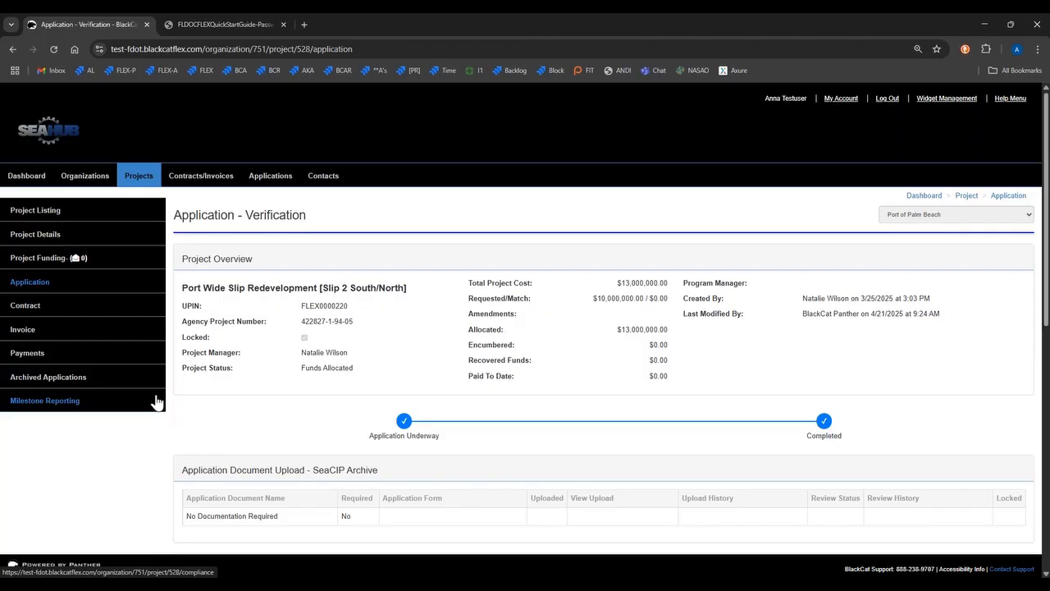
{"action": "left_click", "coordinate": [90, 385]}
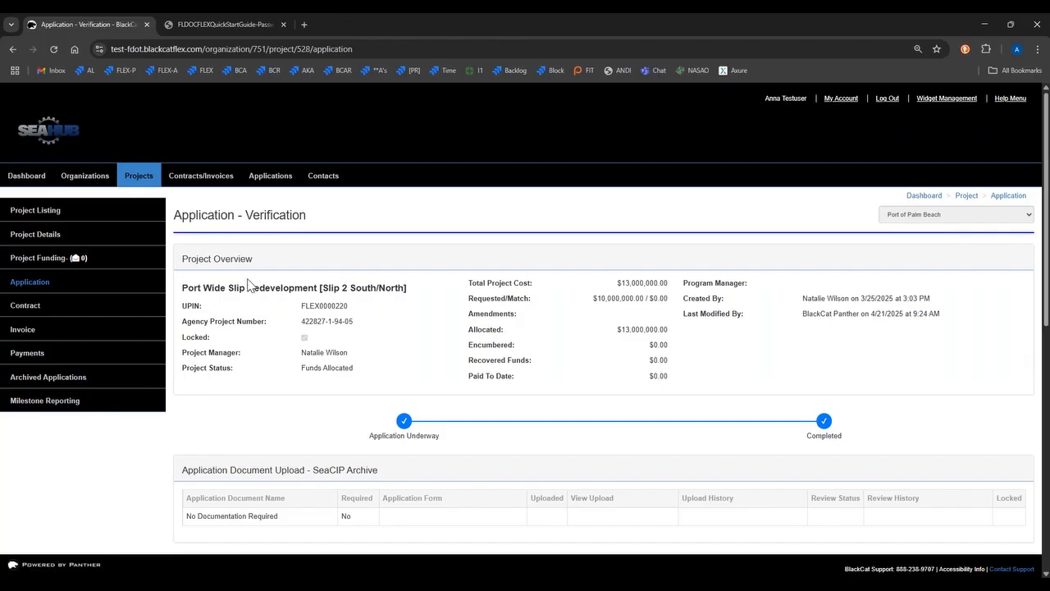
Step: Open Contracts/Invoices and review the Contract Listing with its filtering options
{"action": "left_click", "coordinate": [190, 181]}
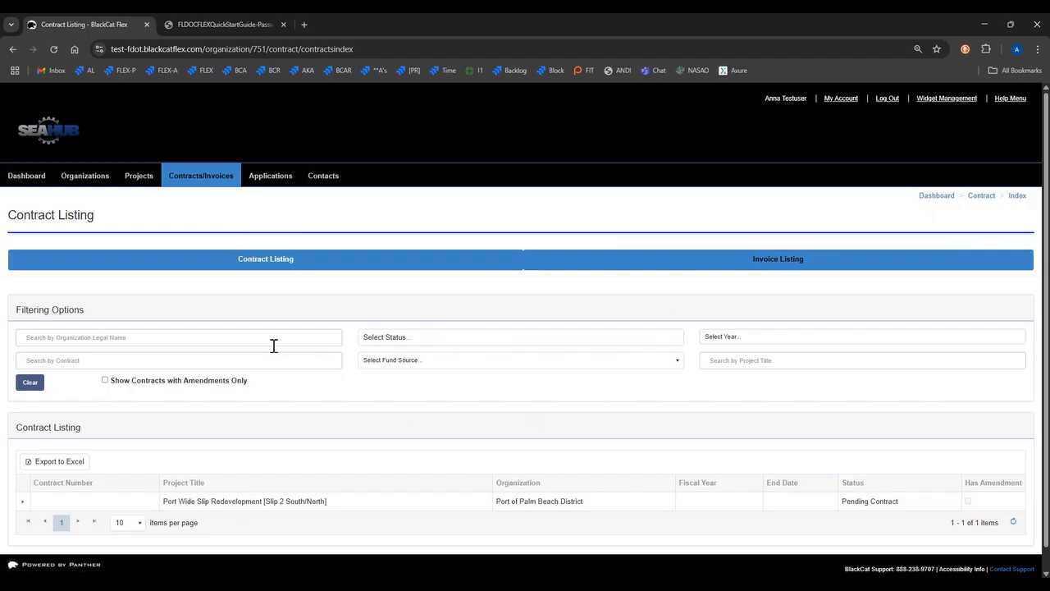
{"action": "scroll", "coordinate": [273, 345], "scroll_direction": "down", "scroll_amount": 1}
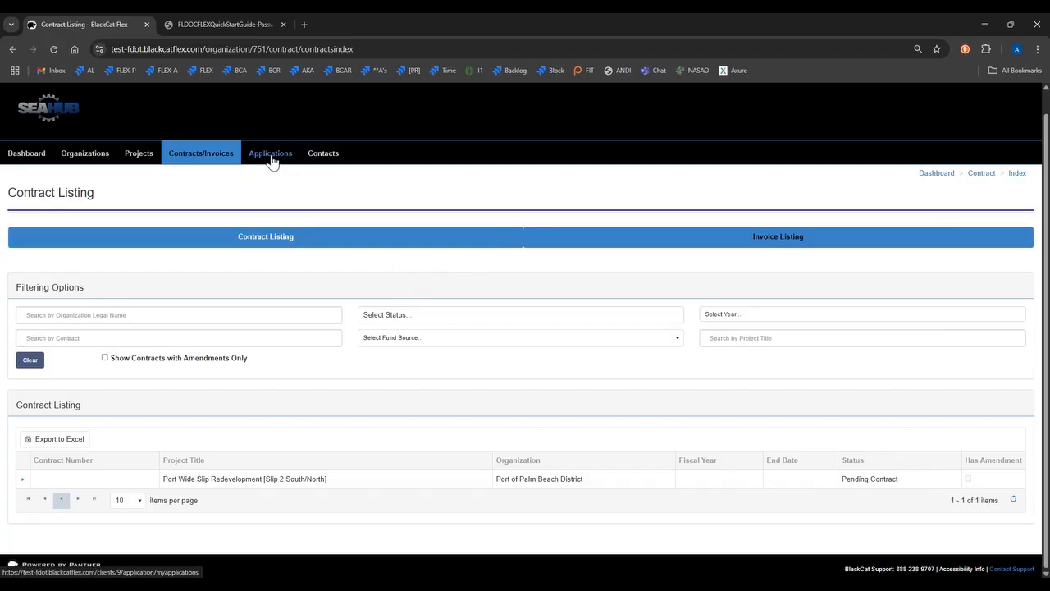
Step: Open the Assistant Port Director's record from the organization contacts, update the main phone number, and save the contact
{"action": "left_click", "coordinate": [323, 158]}
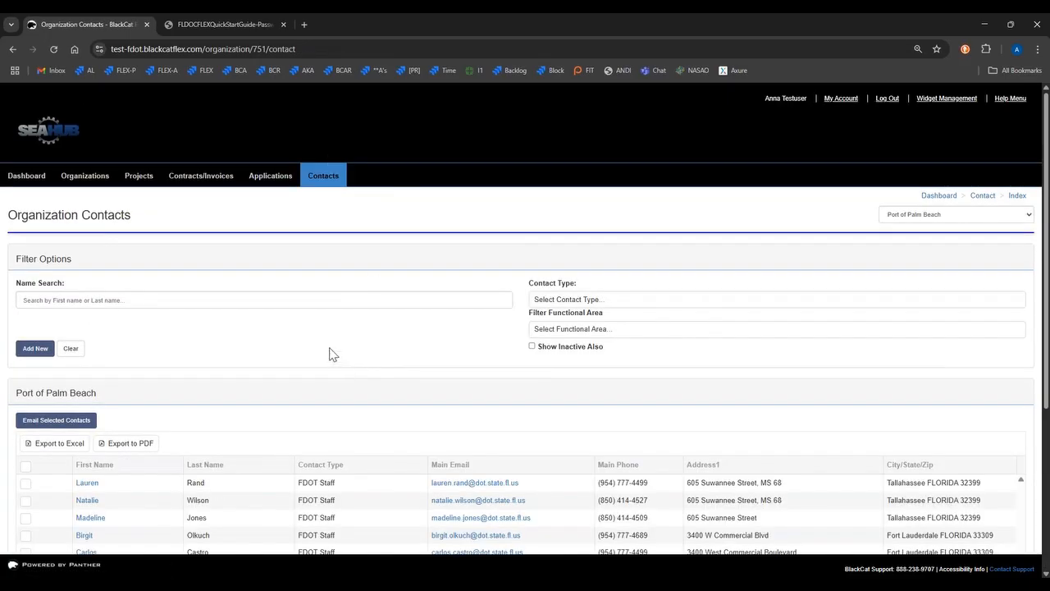
{"action": "scroll", "coordinate": [332, 352], "scroll_direction": "down", "scroll_amount": 2}
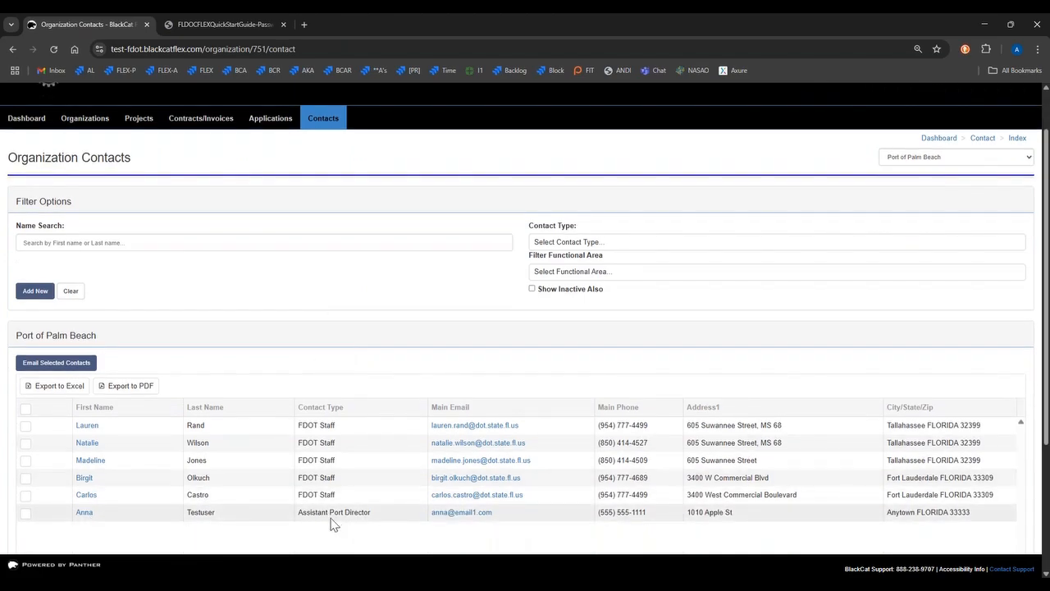
{"action": "left_click", "coordinate": [84, 514]}
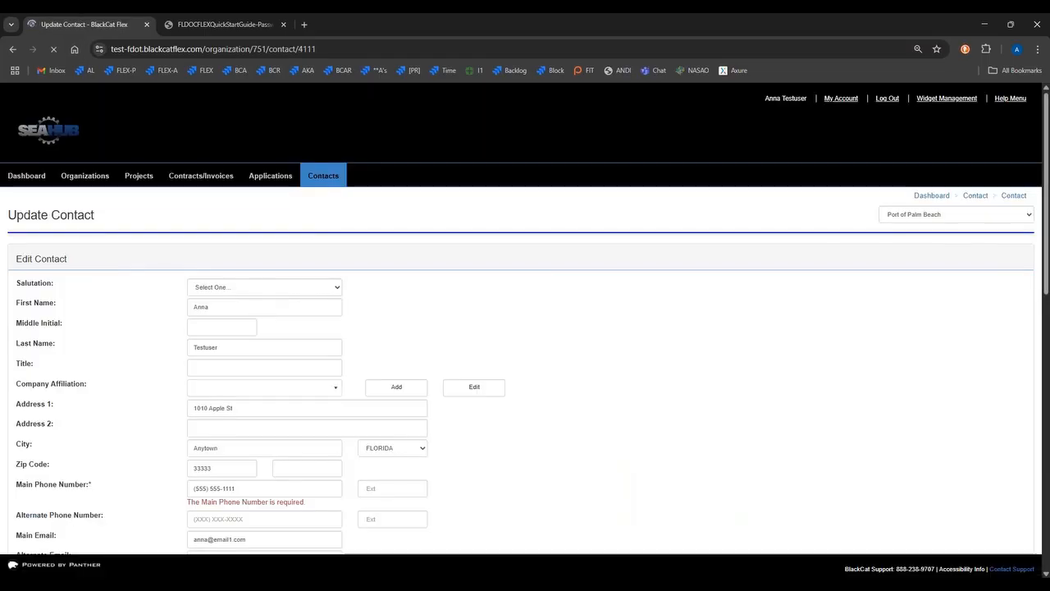
{"action": "left_click", "coordinate": [240, 428]}
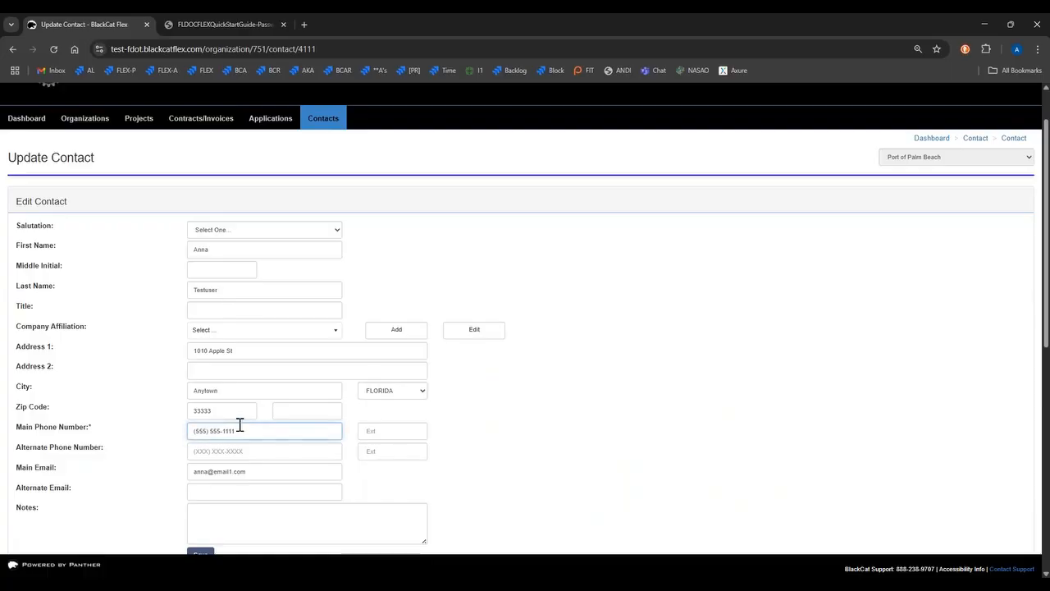
{"action": "scroll", "coordinate": [254, 442], "scroll_direction": "down", "scroll_amount": 1}
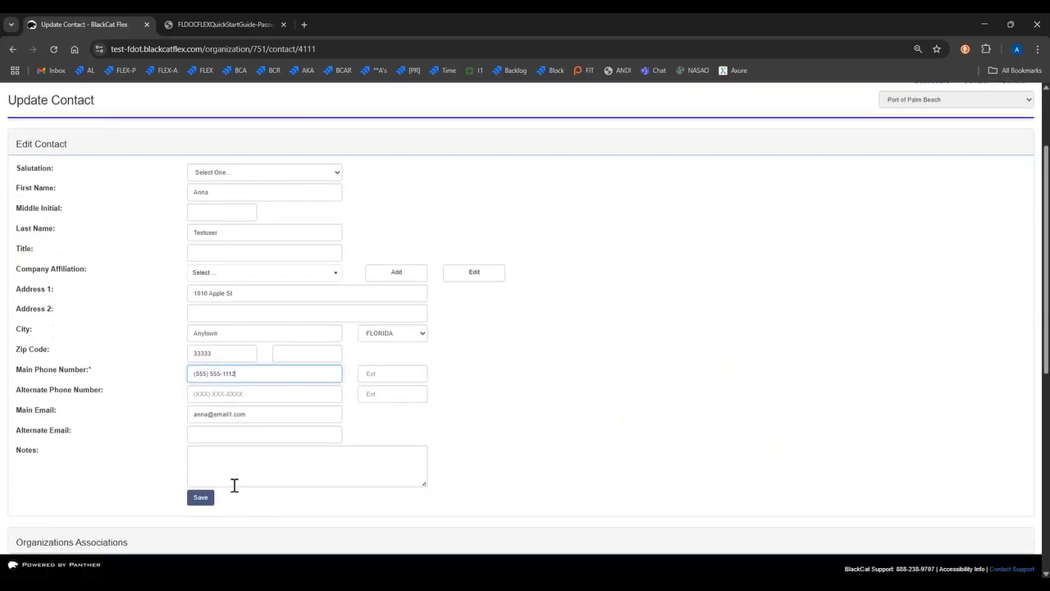
{"action": "left_click", "coordinate": [205, 500]}
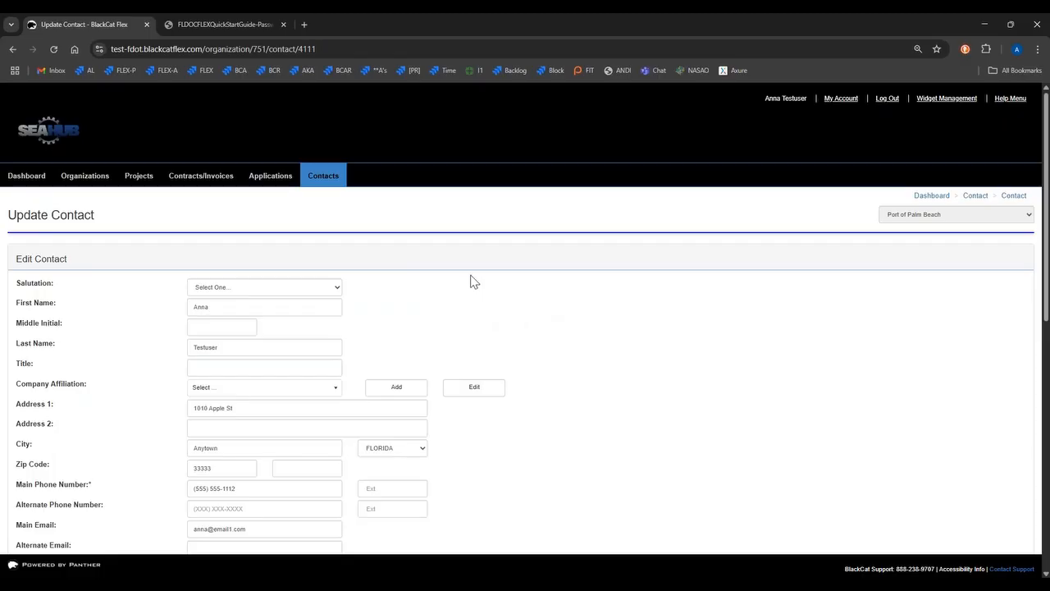
Step: Return to the Organization Contacts list and check the main phone number shown for the Assistant Port Director
{"action": "left_click", "coordinate": [313, 177]}
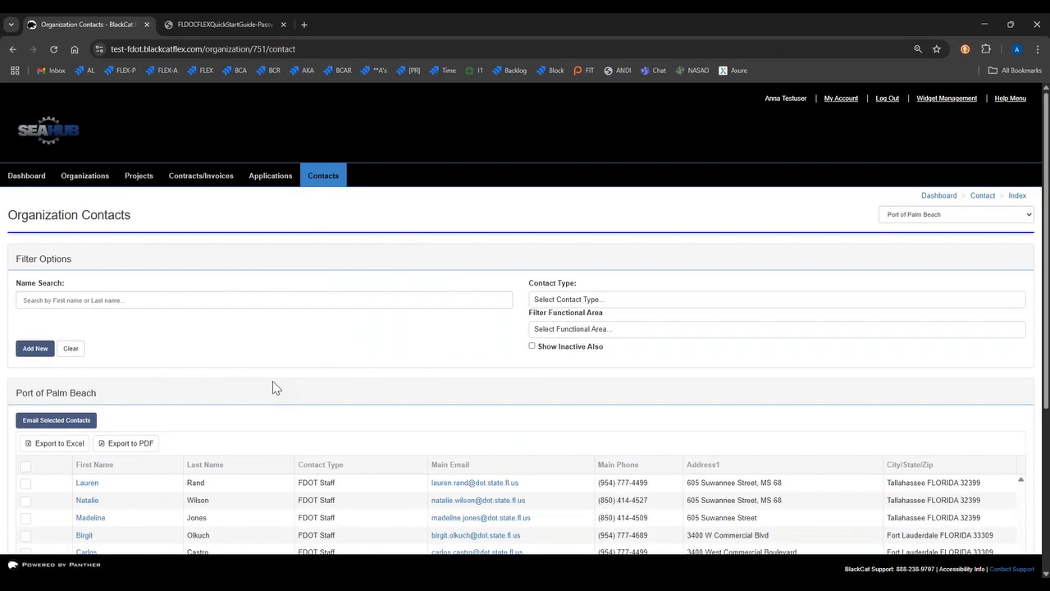
{"action": "scroll", "coordinate": [272, 380], "scroll_direction": "down", "scroll_amount": 2}
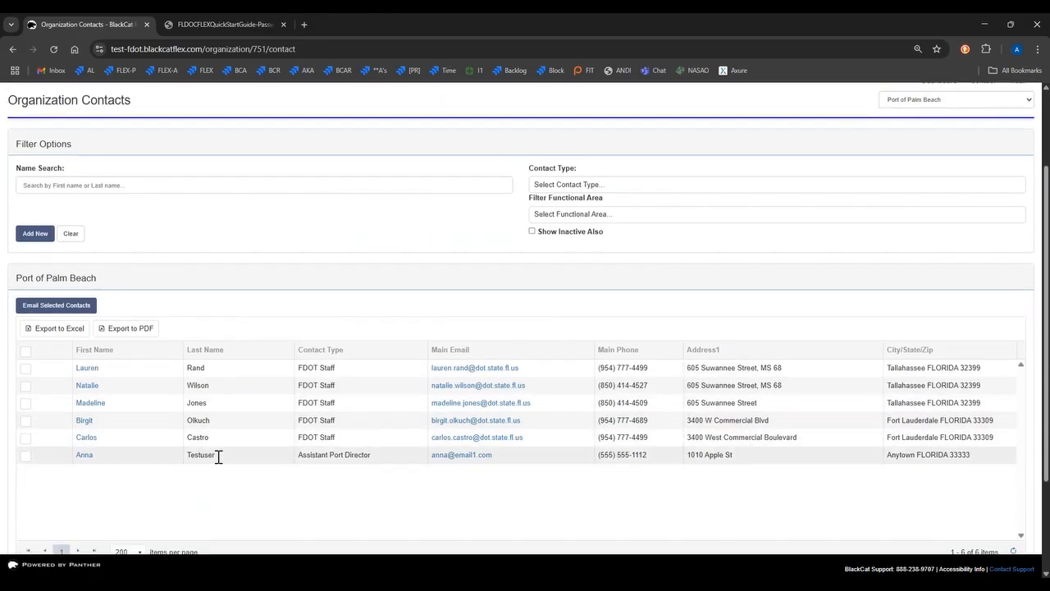
{"action": "left_click_drag", "start_coordinate": [649, 462], "coordinate": [604, 461]}
{"action": "left_click", "coordinate": [552, 494]}
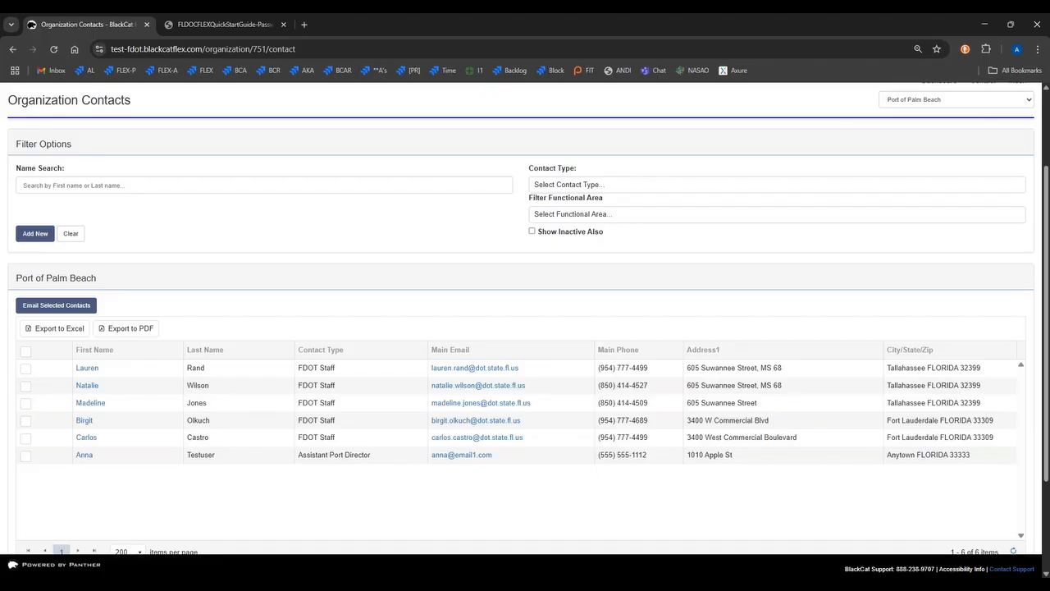
{"action": "scroll", "coordinate": [205, 231], "scroll_direction": "up", "scroll_amount": 3}
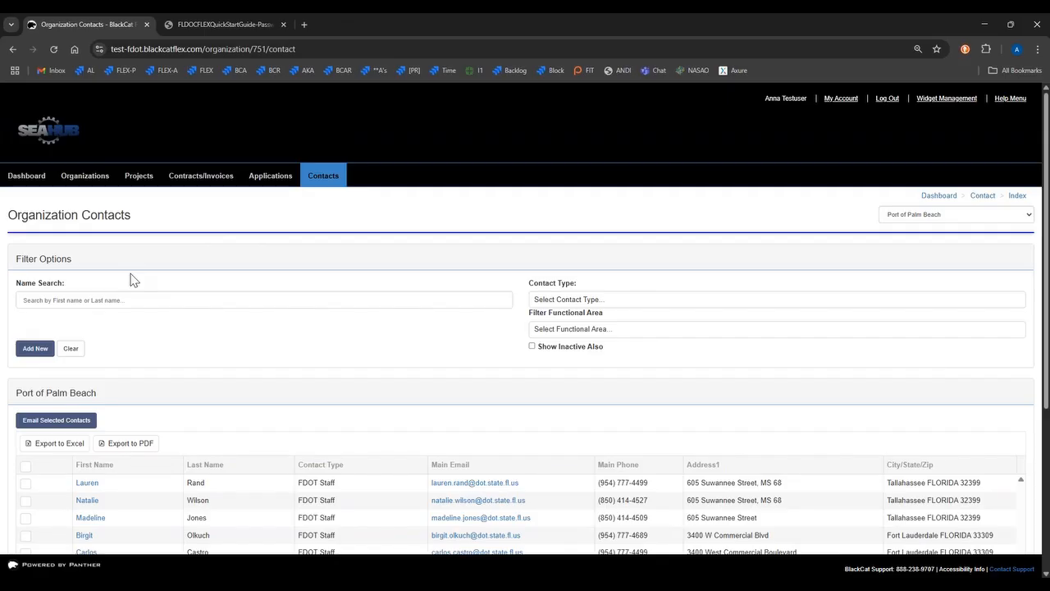
Step: Review My Applications and open the underway Warehouse #11 Replacement (TEST) application to look over its project details
{"action": "left_click", "coordinate": [267, 179]}
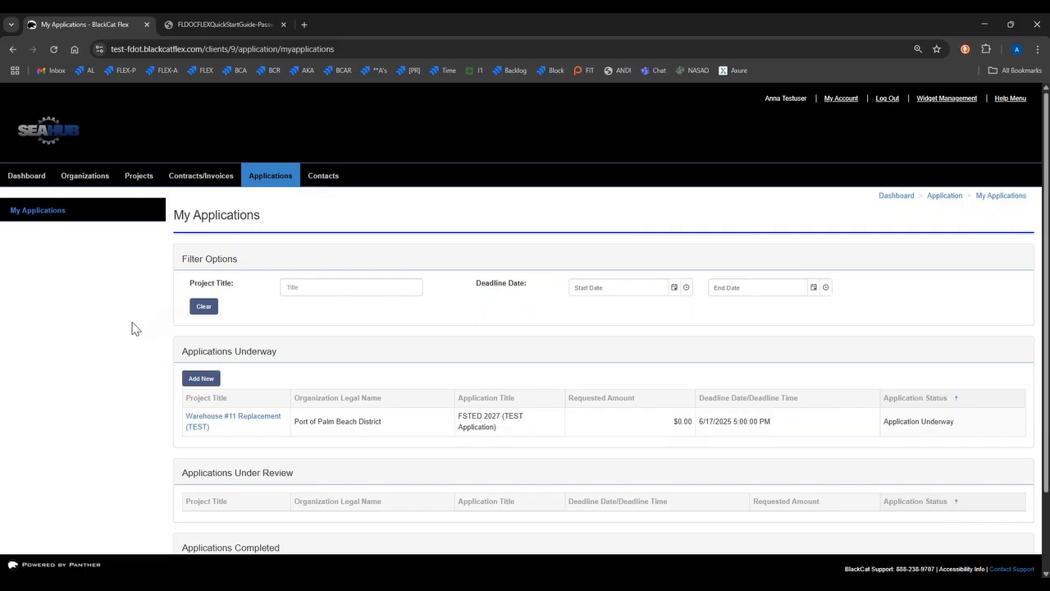
{"action": "scroll", "coordinate": [133, 328], "scroll_direction": "down", "scroll_amount": 2}
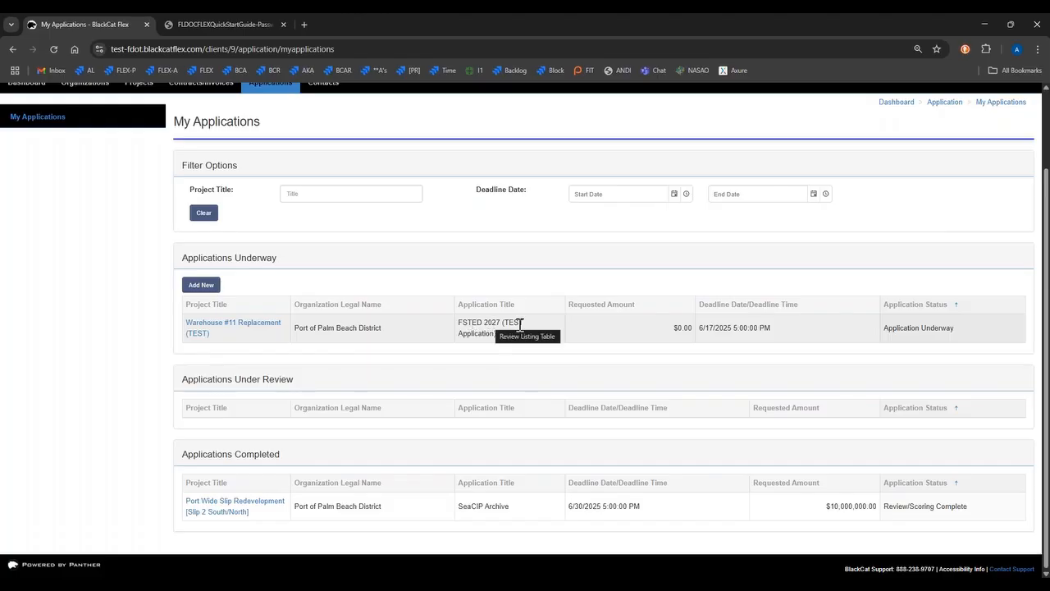
{"action": "left_click", "coordinate": [207, 330]}
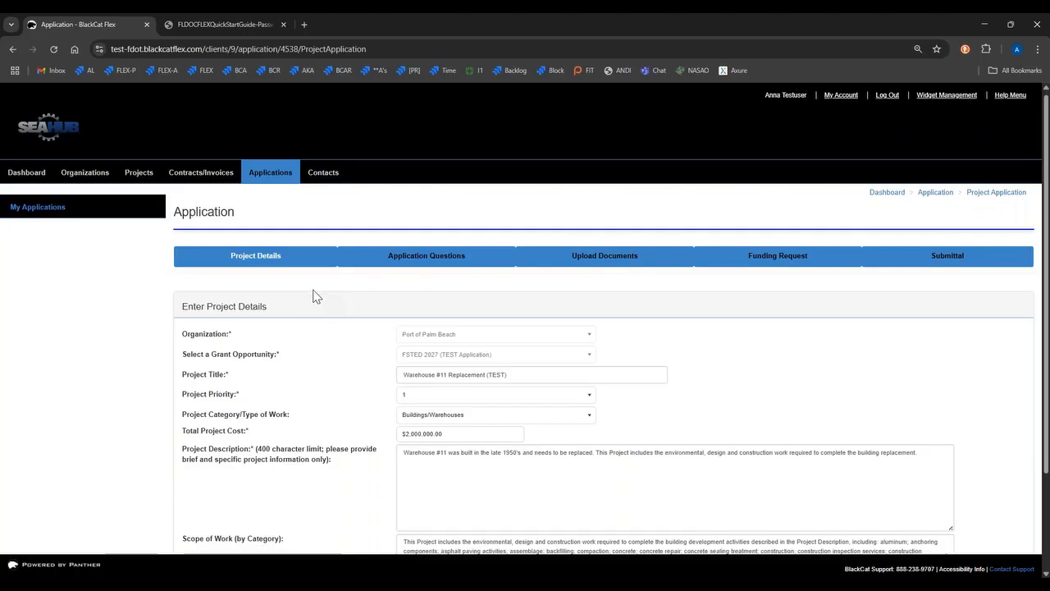
{"action": "scroll", "coordinate": [316, 296], "scroll_direction": "down", "scroll_amount": 1}
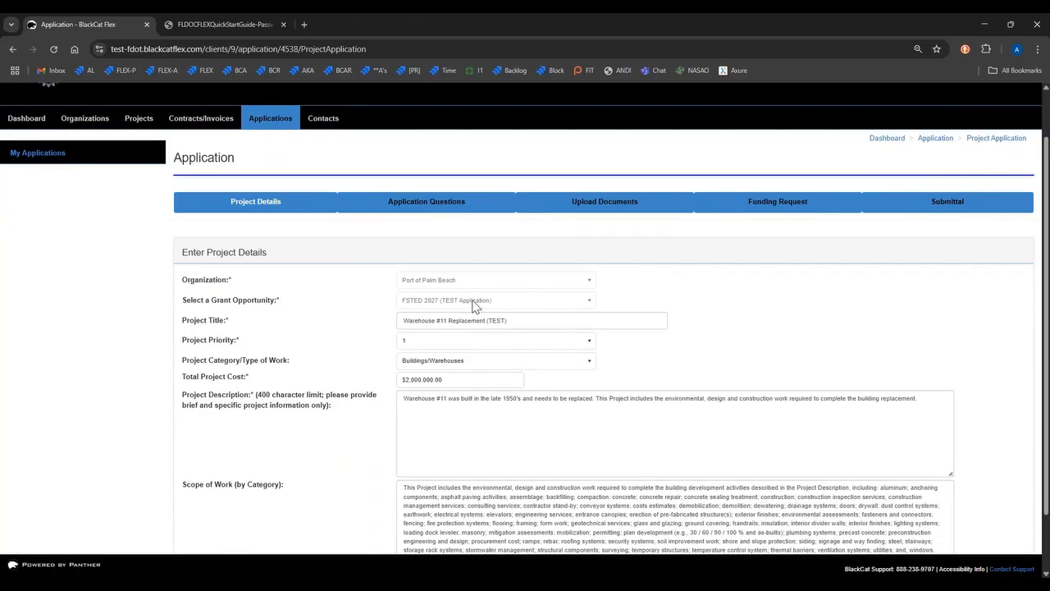
{"action": "scroll", "coordinate": [339, 300], "scroll_direction": "down", "scroll_amount": 1}
{"action": "scroll", "coordinate": [338, 298], "scroll_direction": "down", "scroll_amount": 1}
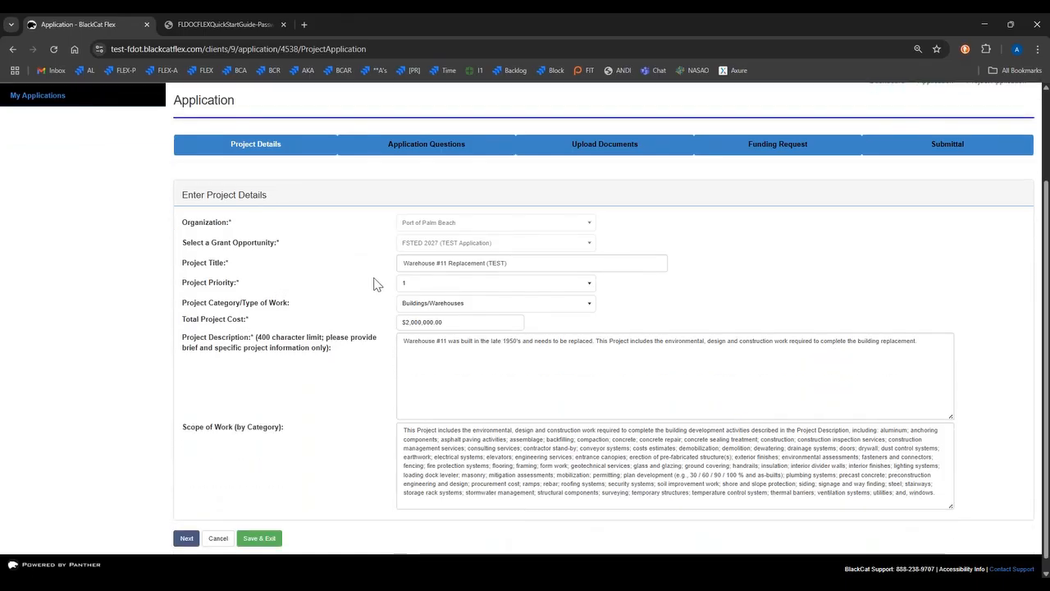
Step: Look through the available Project Priority options without changing the selection
{"action": "left_click", "coordinate": [420, 287]}
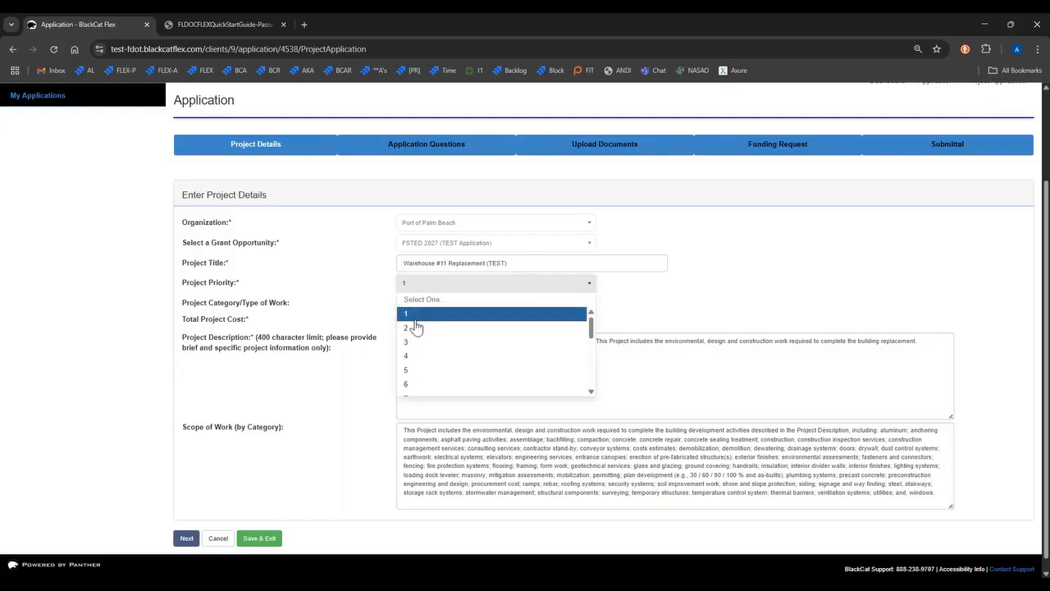
{"action": "left_click", "coordinate": [360, 288]}
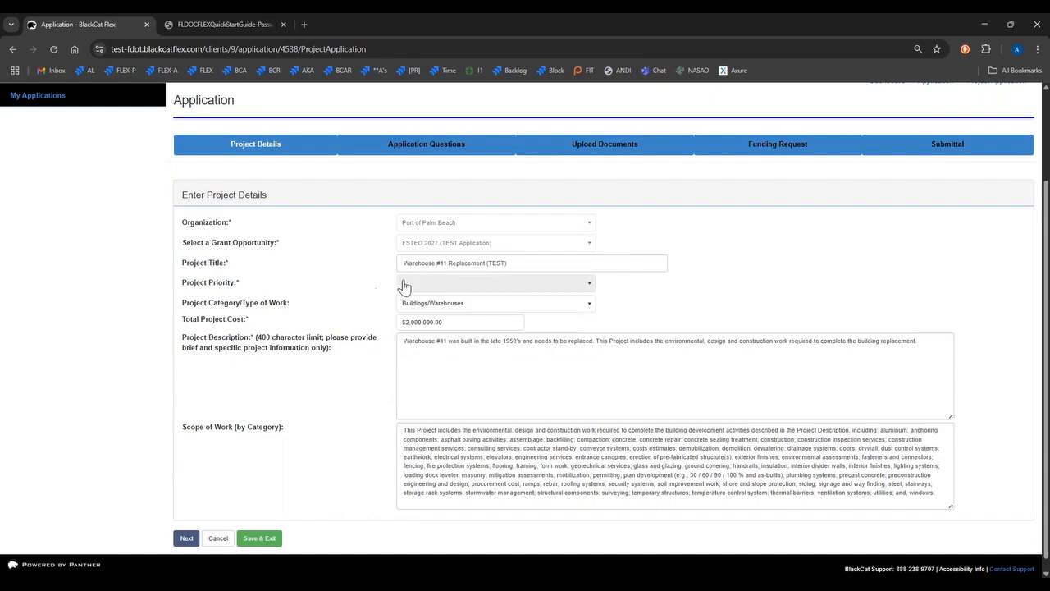
{"action": "left_click", "coordinate": [408, 285]}
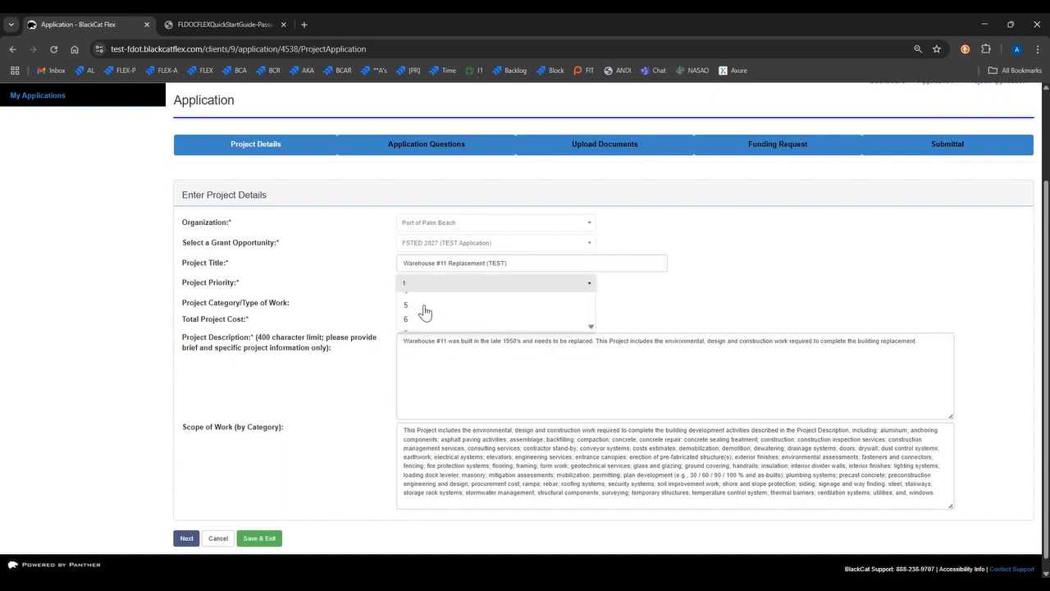
{"action": "left_click", "coordinate": [360, 296]}
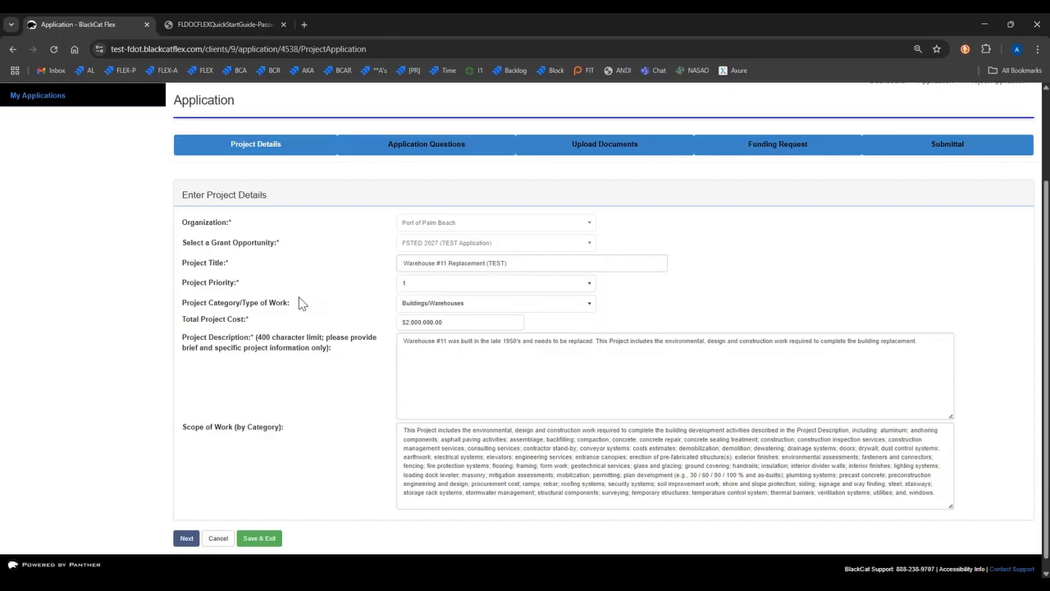
Step: Switch the project category to Berth/Dock/Wharf/Bulkhead Capacity to compare the scope of work, and set it back to Buildings/Warehouses
{"action": "left_click", "coordinate": [451, 308]}
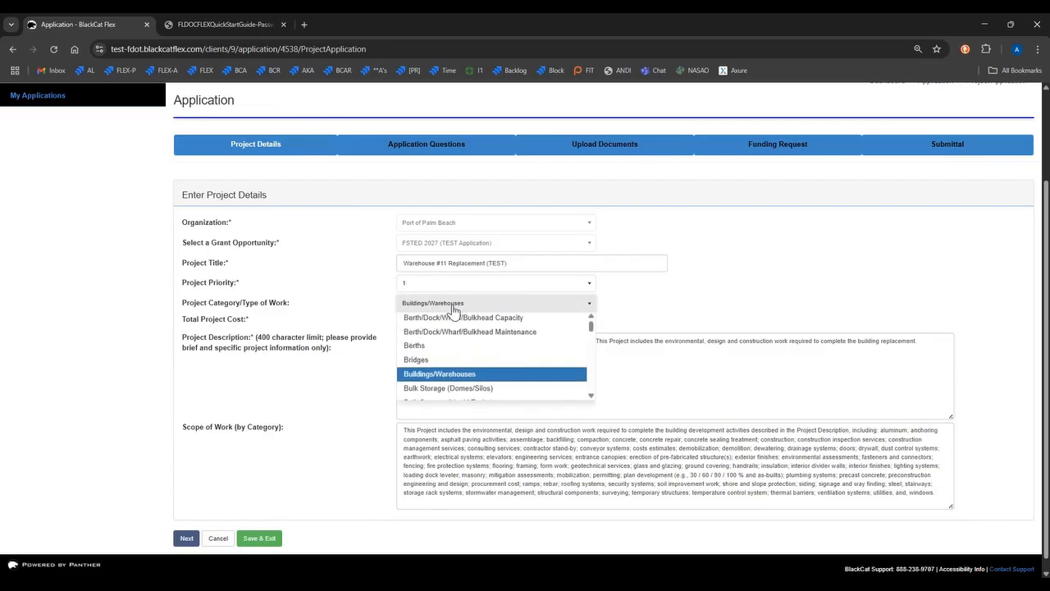
{"action": "left_click", "coordinate": [438, 334]}
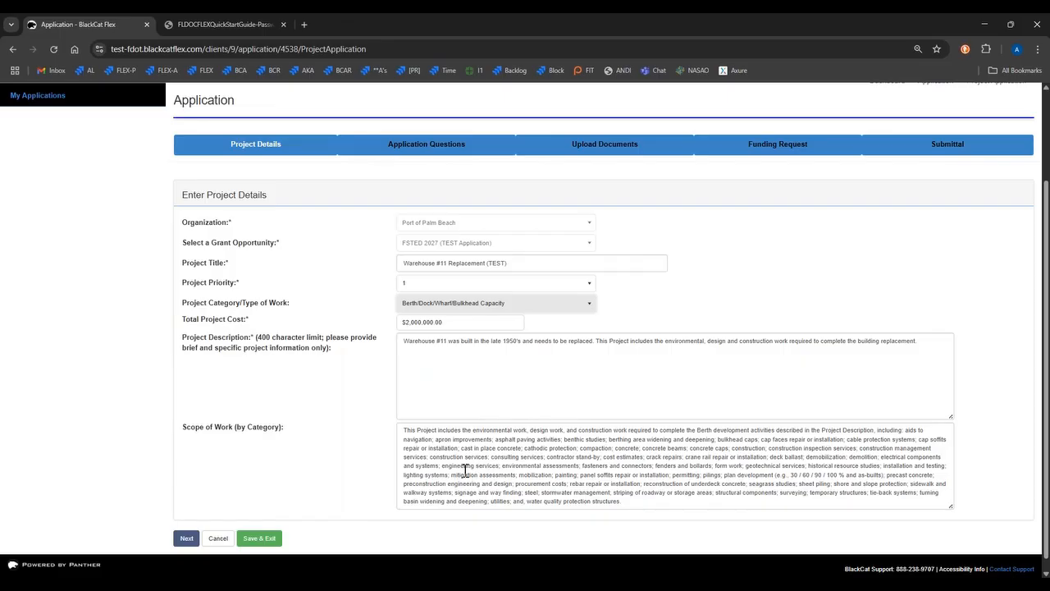
{"action": "left_click", "coordinate": [415, 305]}
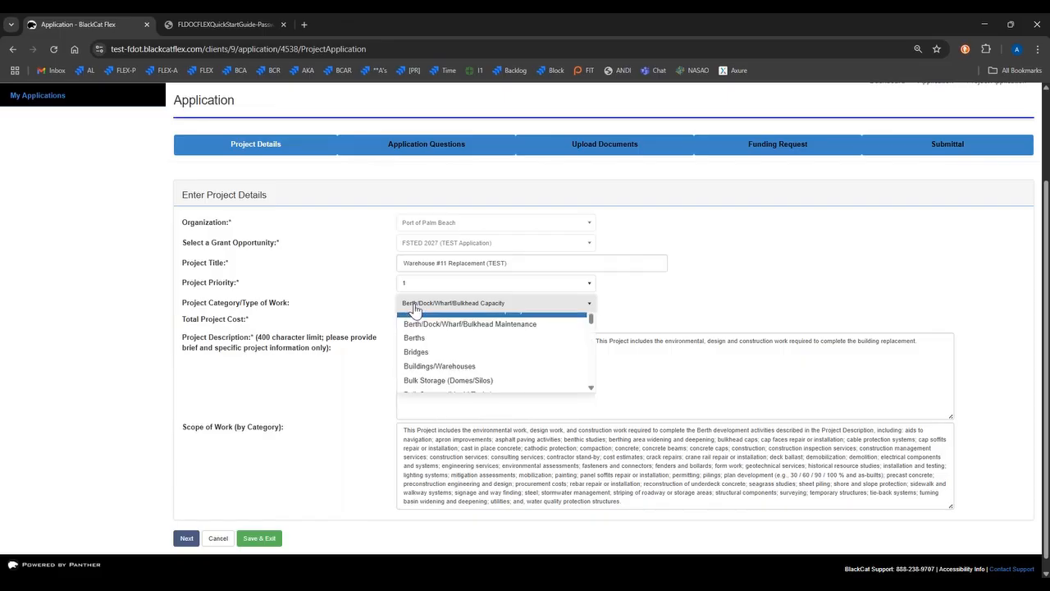
{"action": "left_click", "coordinate": [421, 391]}
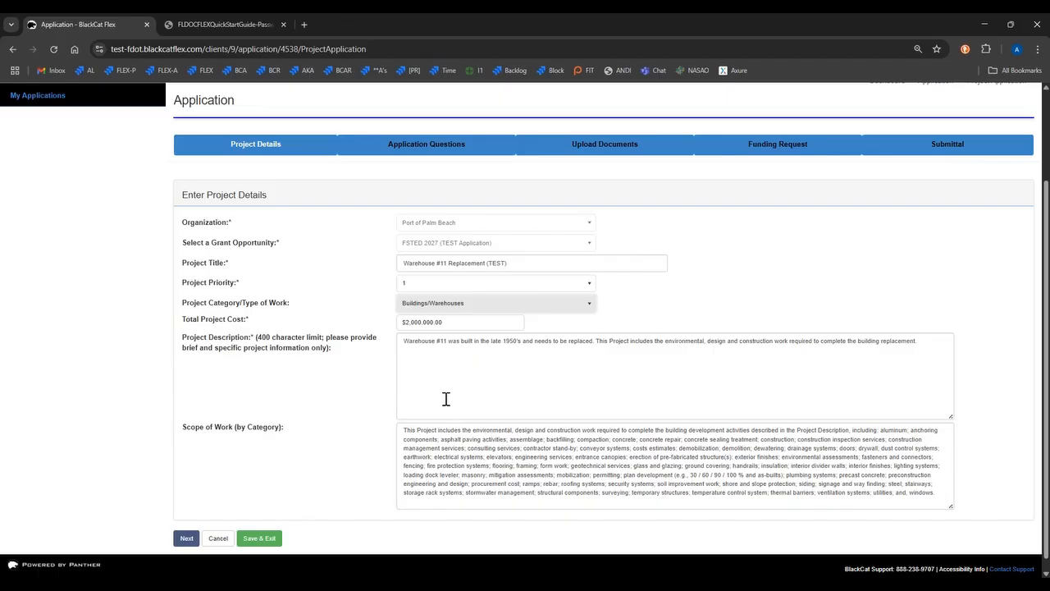
Step: Save and exit the application, and reopen Warehouse #11 Replacement (TEST) from the applications underway
{"action": "left_click_drag", "start_coordinate": [208, 338], "coordinate": [310, 342]}
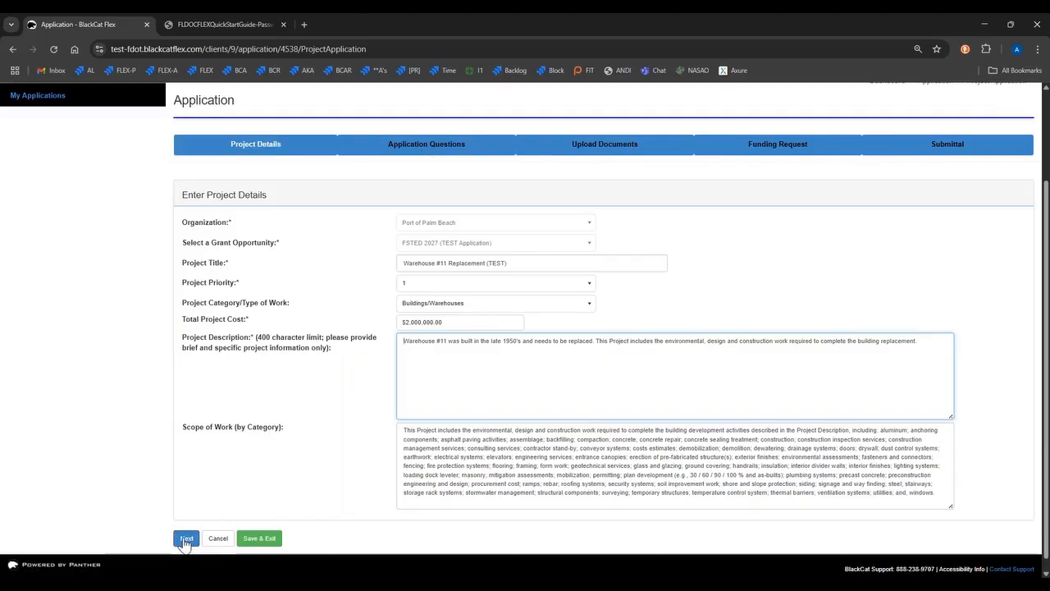
{"action": "left_click", "coordinate": [261, 539]}
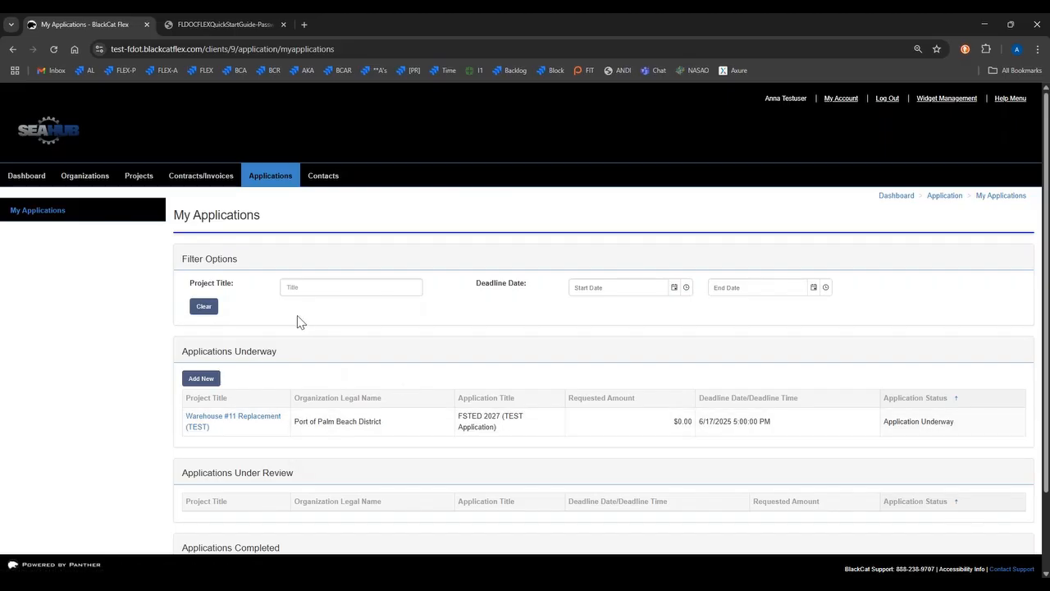
{"action": "left_click", "coordinate": [222, 421]}
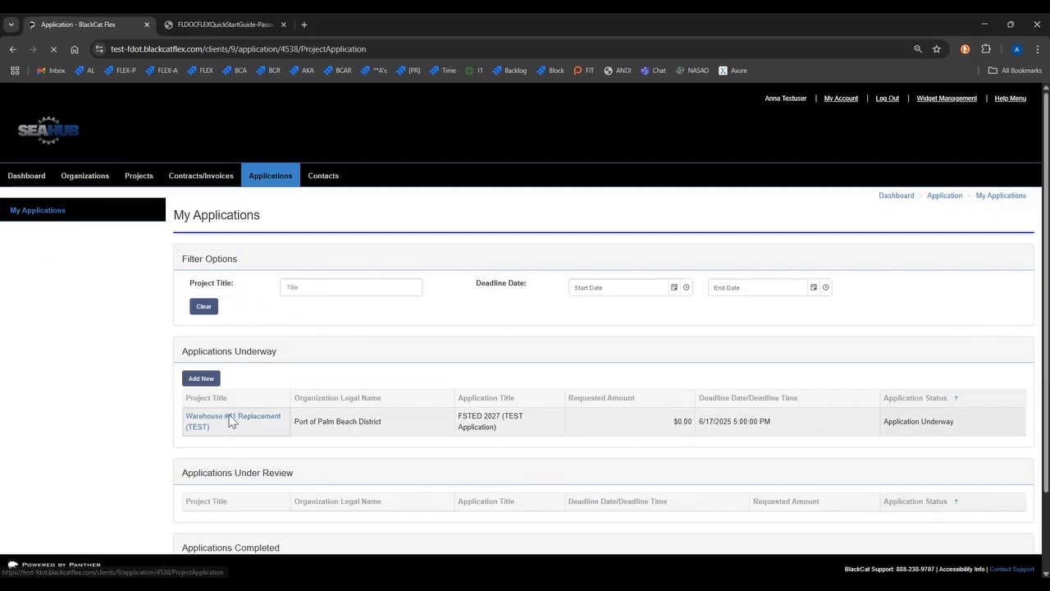
{"action": "scroll", "coordinate": [310, 439], "scroll_direction": "down", "scroll_amount": 2}
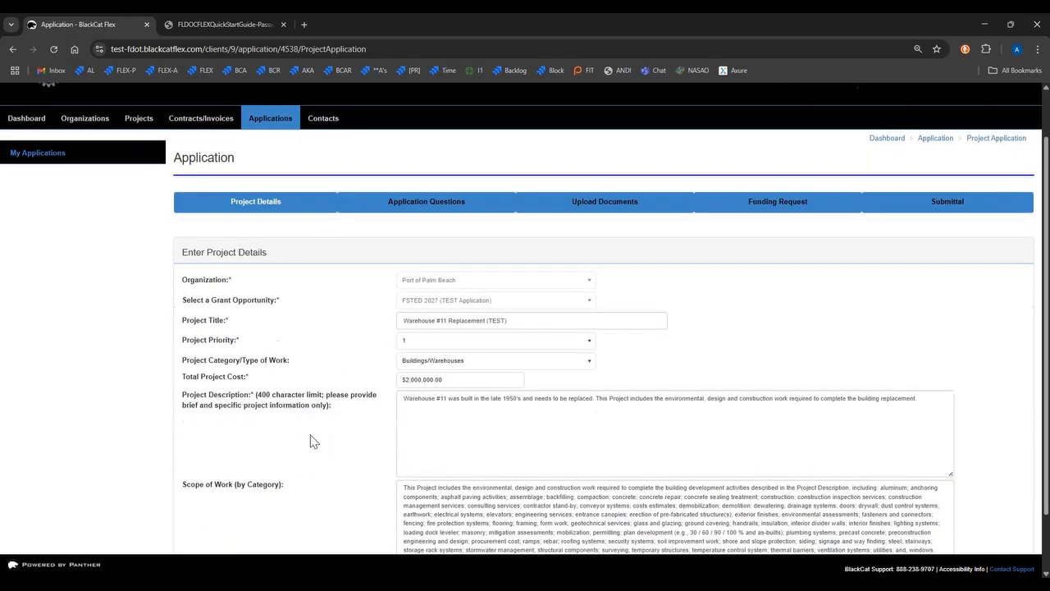
{"action": "scroll", "coordinate": [301, 511], "scroll_direction": "up", "scroll_amount": 1}
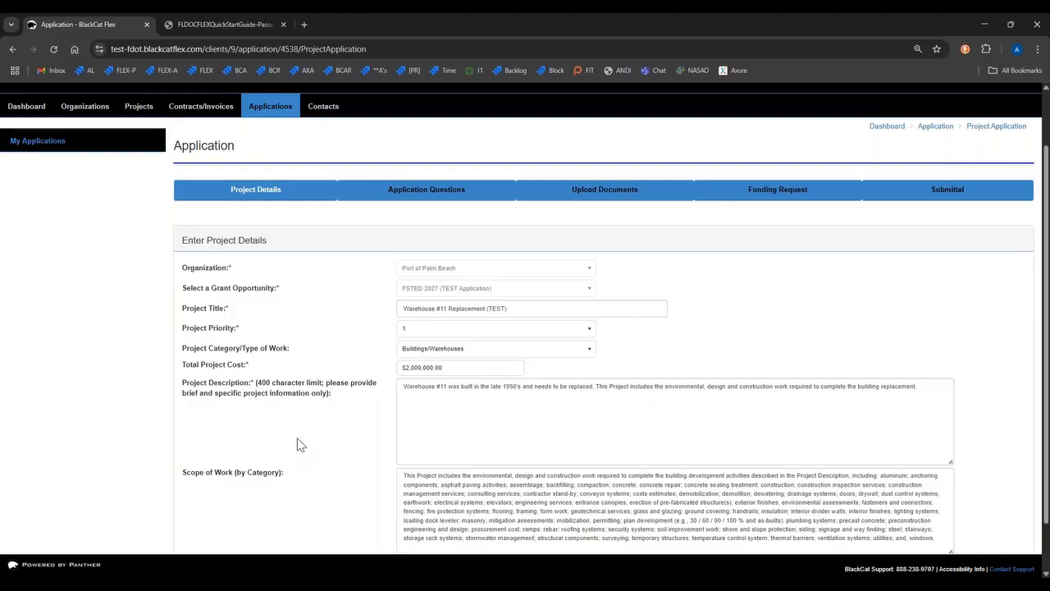
{"action": "scroll", "coordinate": [298, 443], "scroll_direction": "down", "scroll_amount": 1}
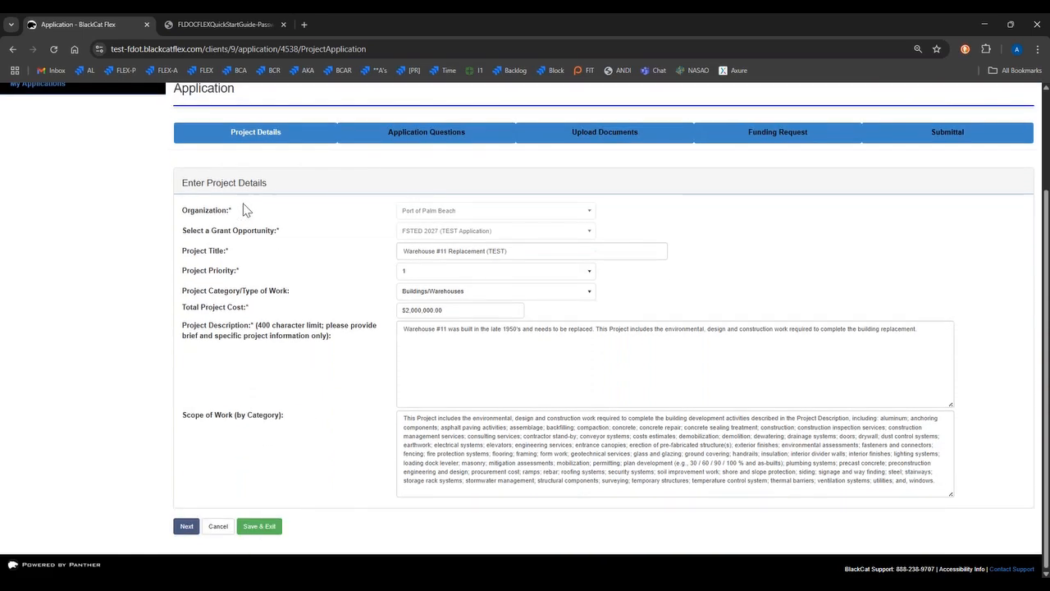
{"action": "scroll", "coordinate": [281, 225], "scroll_direction": "up", "scroll_amount": 1}
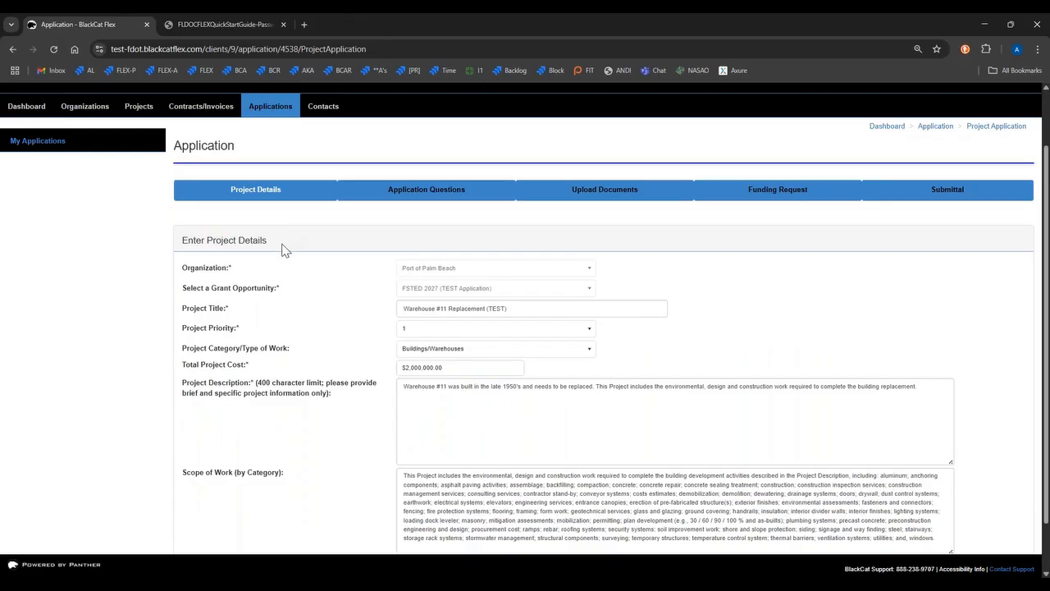
Step: Go to the Application Questions, look over the General questions, and collapse the General and Planning sections
{"action": "left_click", "coordinate": [423, 196]}
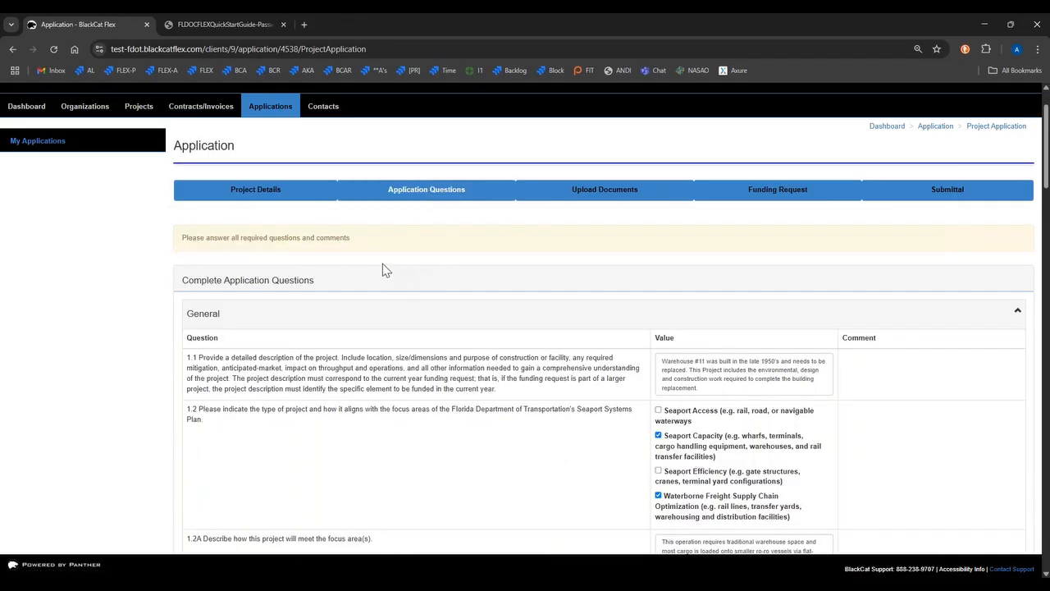
{"action": "scroll", "coordinate": [379, 269], "scroll_direction": "down", "scroll_amount": 1}
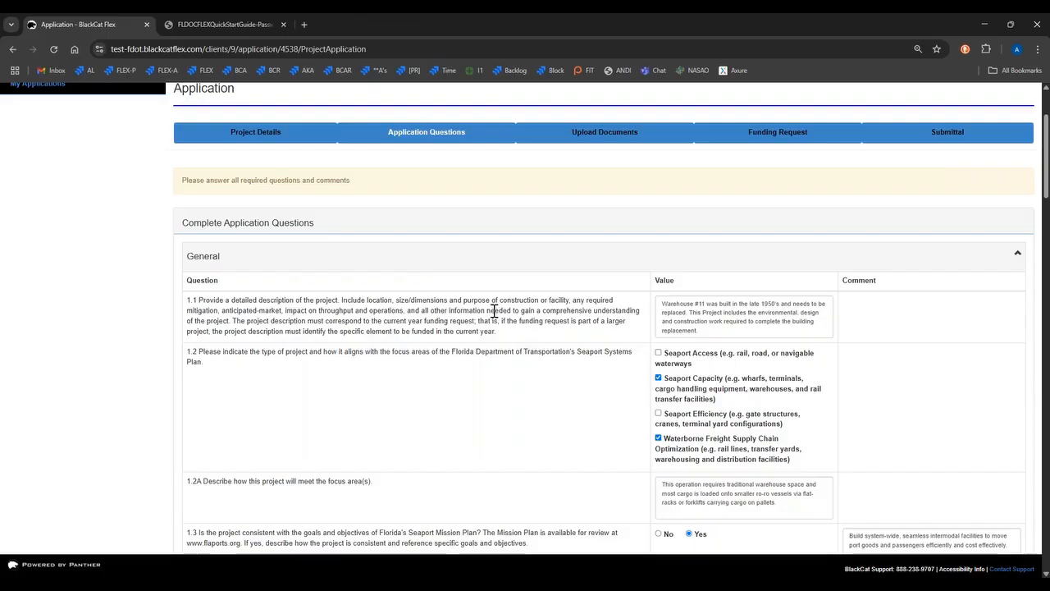
{"action": "scroll", "coordinate": [494, 314], "scroll_direction": "down", "scroll_amount": 1}
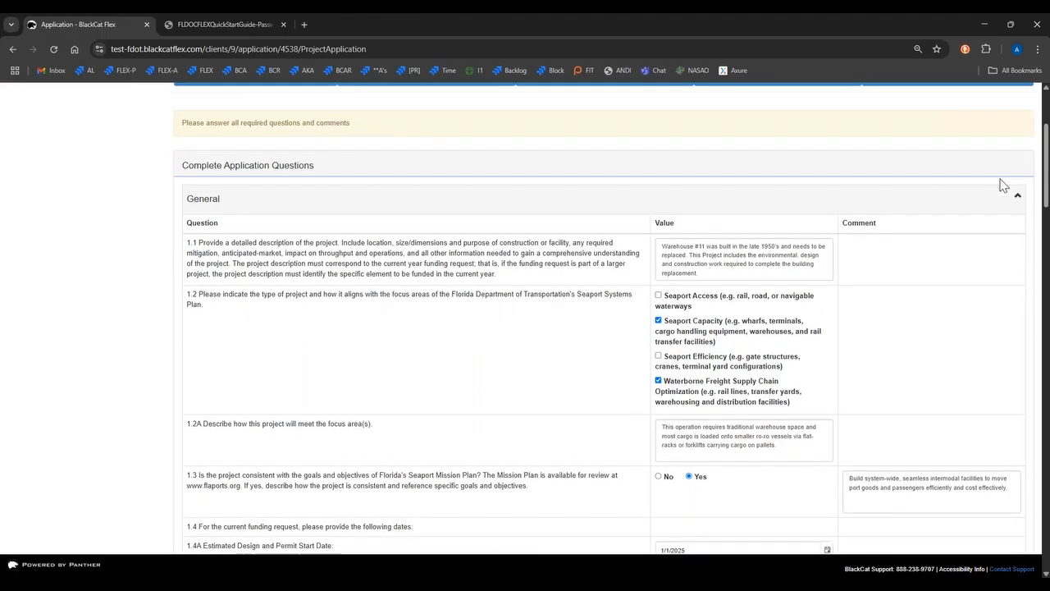
{"action": "left_click", "coordinate": [1018, 196]}
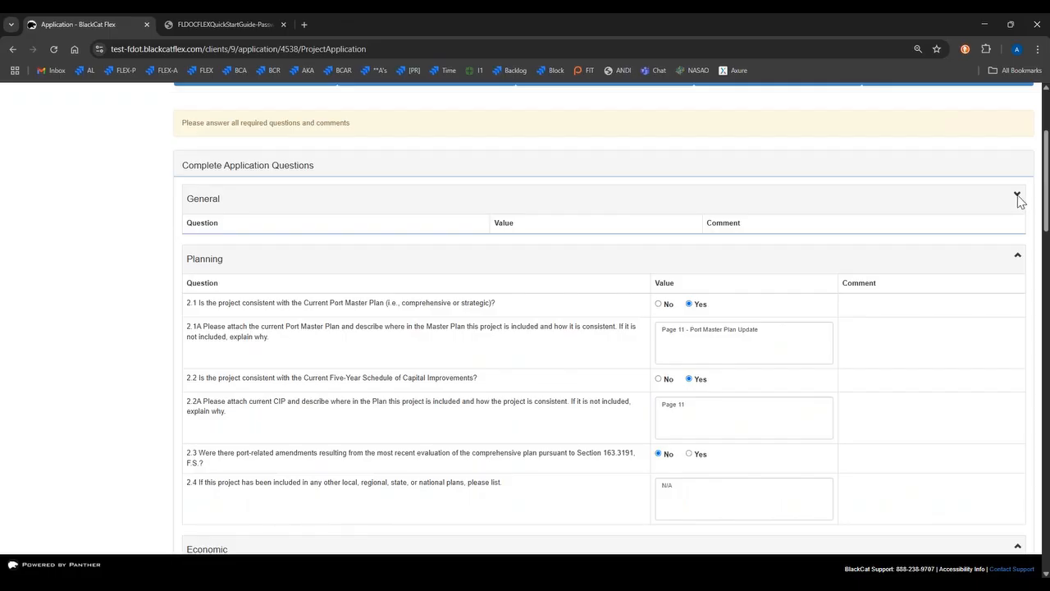
{"action": "left_click", "coordinate": [1017, 256]}
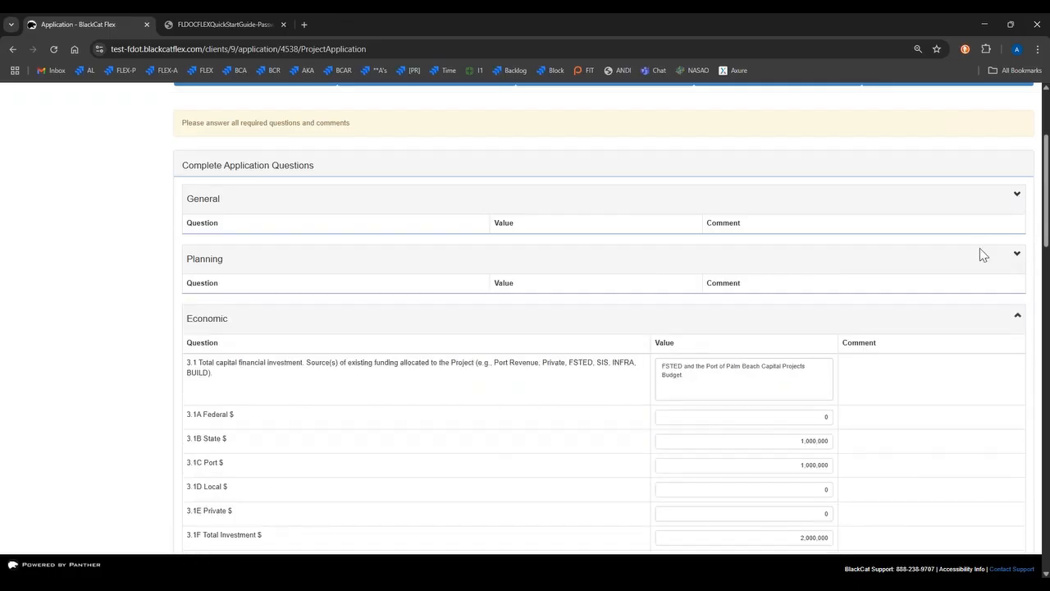
Step: Review the Economic questions and the remaining Application Questions, and continue to the Upload Documents section
{"action": "scroll", "coordinate": [861, 351], "scroll_direction": "down", "scroll_amount": 1}
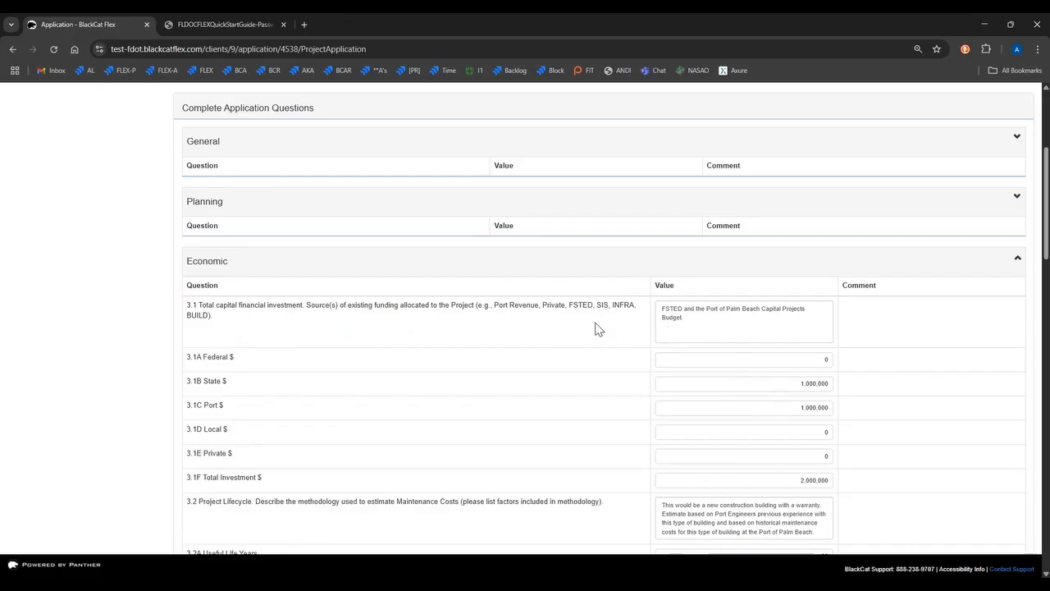
{"action": "scroll", "coordinate": [595, 328], "scroll_direction": "down", "scroll_amount": 1}
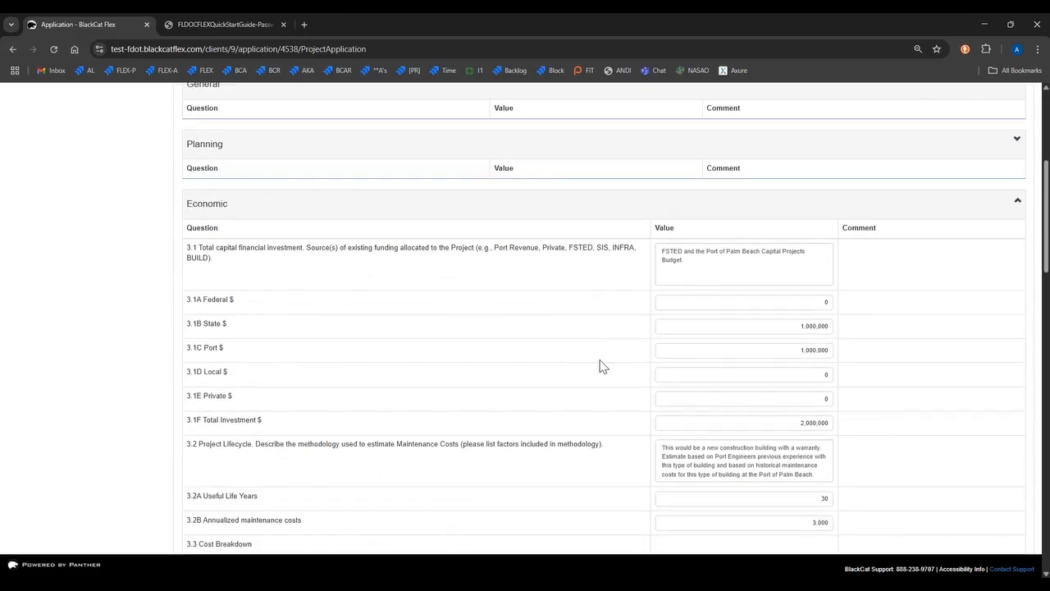
{"action": "scroll", "coordinate": [599, 373], "scroll_direction": "down", "scroll_amount": 5}
{"action": "scroll", "coordinate": [598, 376], "scroll_direction": "down", "scroll_amount": 10}
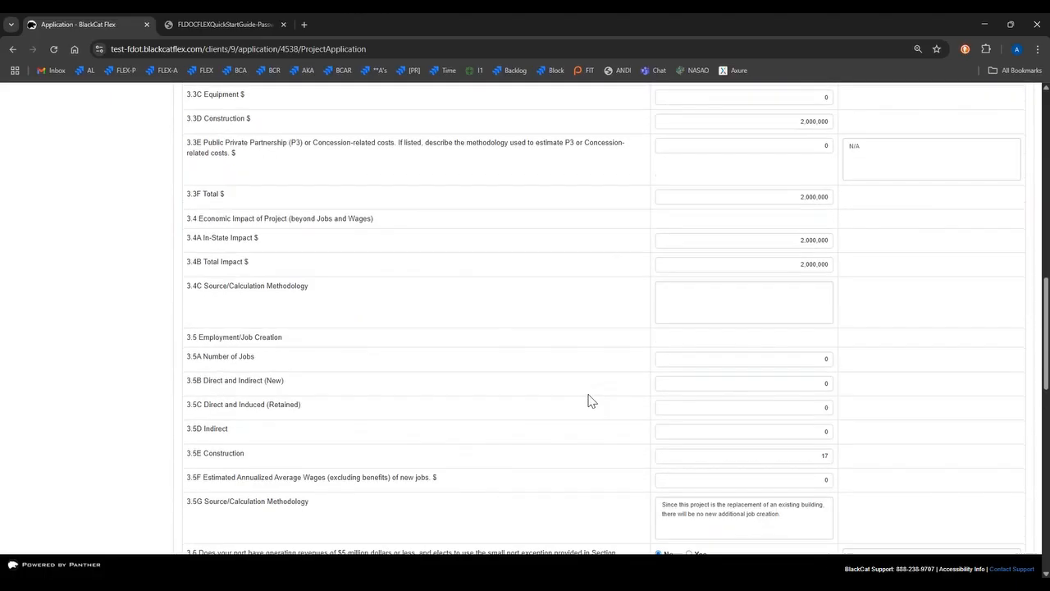
{"action": "scroll", "coordinate": [385, 464], "scroll_direction": "down", "scroll_amount": 2}
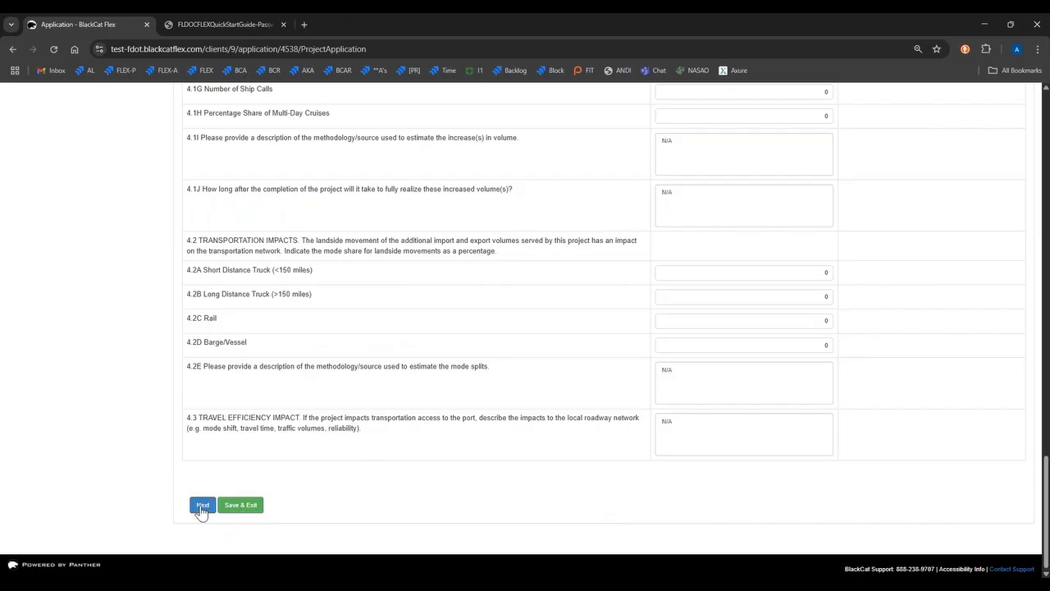
{"action": "left_click", "coordinate": [202, 505]}
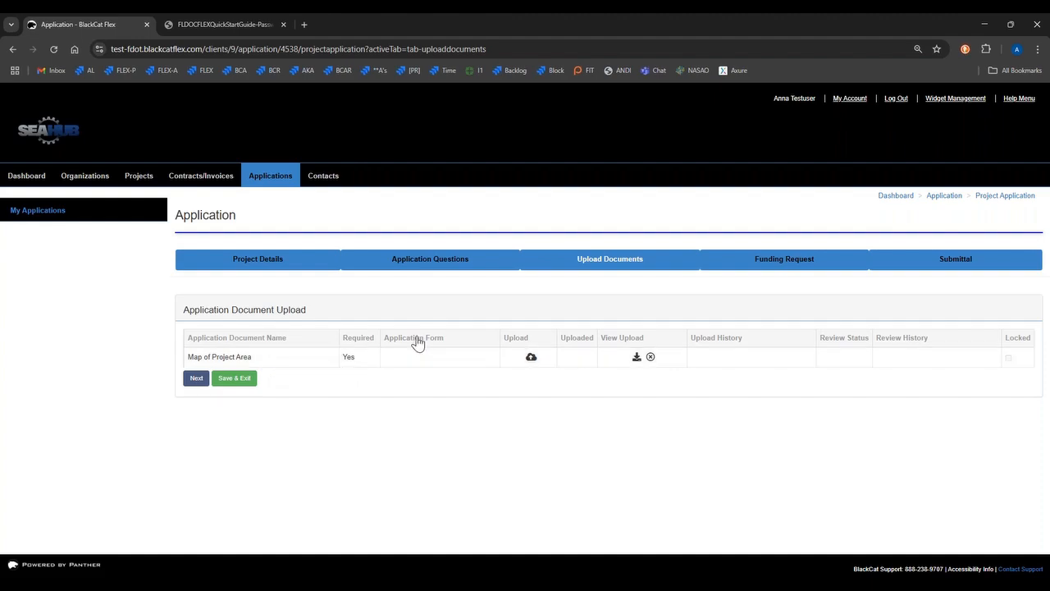
Step: Examine the attestation checkbox and the notice about outstanding requirements in the Submittal section, leaving the attestation unchecked
{"action": "left_click", "coordinate": [948, 264]}
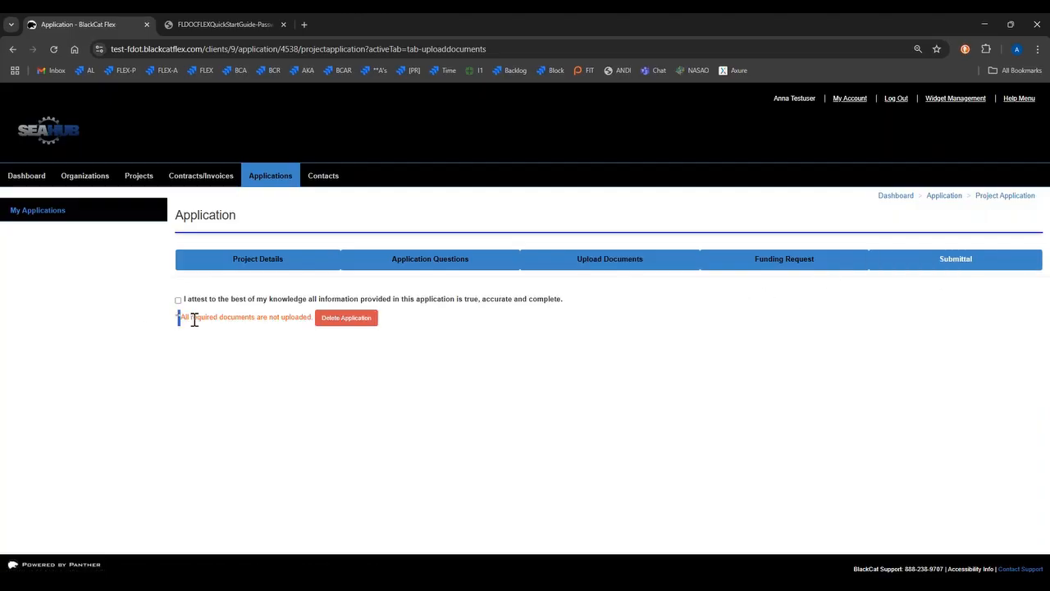
{"action": "left_click_drag", "start_coordinate": [180, 319], "coordinate": [256, 321]}
{"action": "left_click", "coordinate": [255, 320]}
{"action": "left_click", "coordinate": [178, 300]}
{"action": "left_click", "coordinate": [178, 301]}
{"action": "left_click_drag", "start_coordinate": [181, 317], "coordinate": [274, 320]}
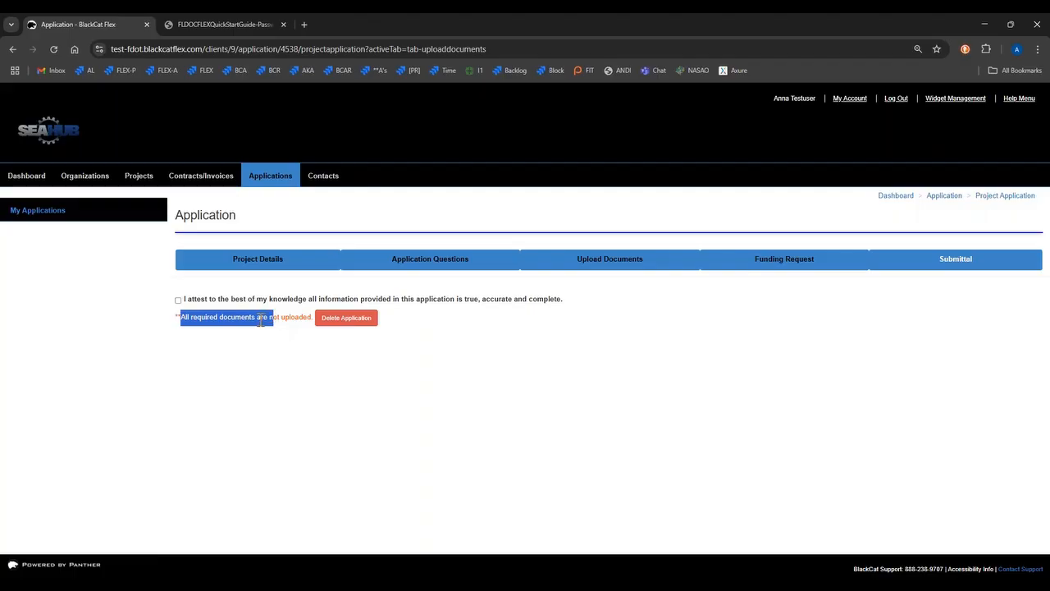
{"action": "left_click", "coordinate": [250, 321]}
{"action": "left_click_drag", "start_coordinate": [177, 319], "coordinate": [283, 318]}
{"action": "left_click", "coordinate": [298, 317]}
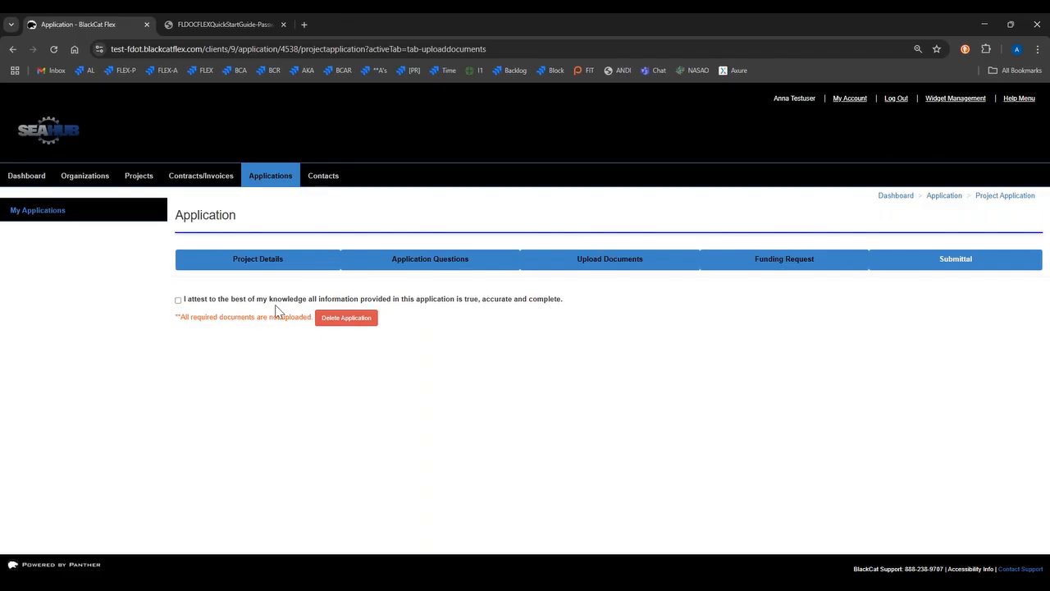
Step: Upload Building 11.png from the Uploads folder as the application's Map of Project Area document
{"action": "left_click", "coordinate": [581, 268]}
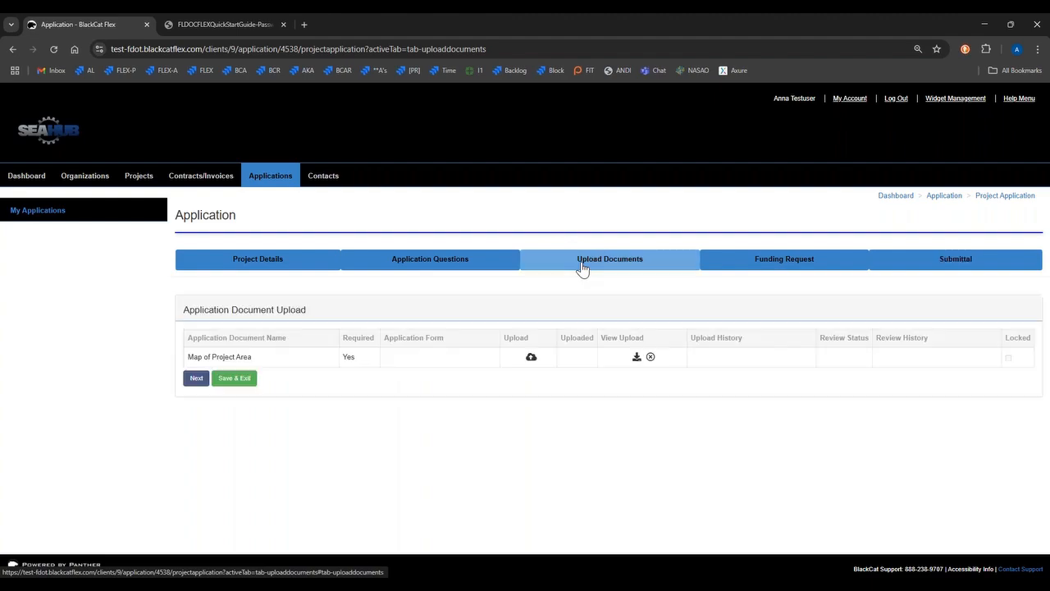
{"action": "left_click", "coordinate": [531, 358]}
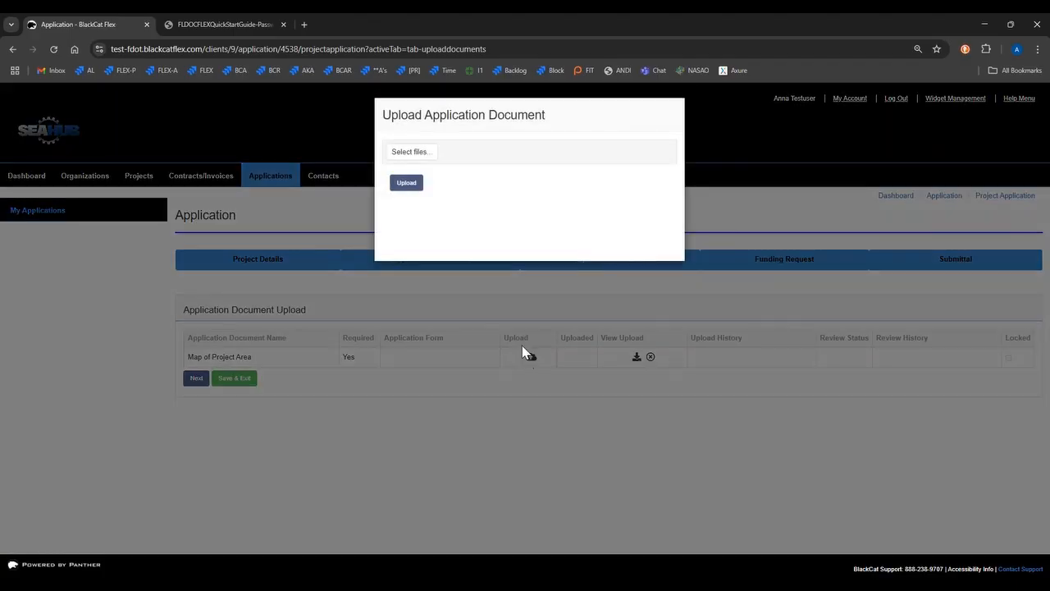
{"action": "left_click", "coordinate": [410, 157]}
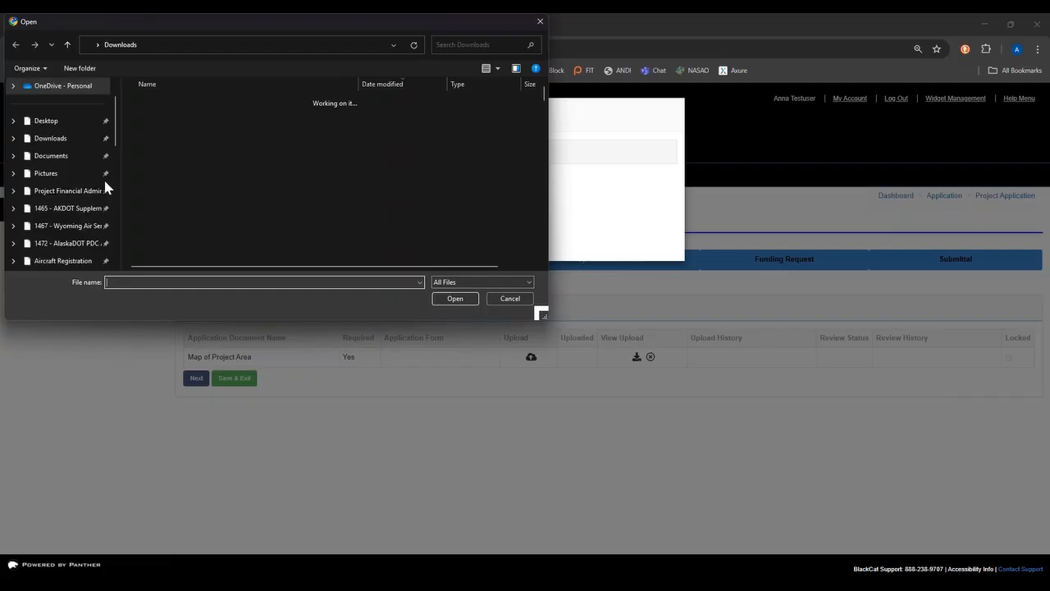
{"action": "scroll", "coordinate": [80, 193], "scroll_direction": "down", "scroll_amount": 1}
{"action": "scroll", "coordinate": [72, 205], "scroll_direction": "down", "scroll_amount": 3}
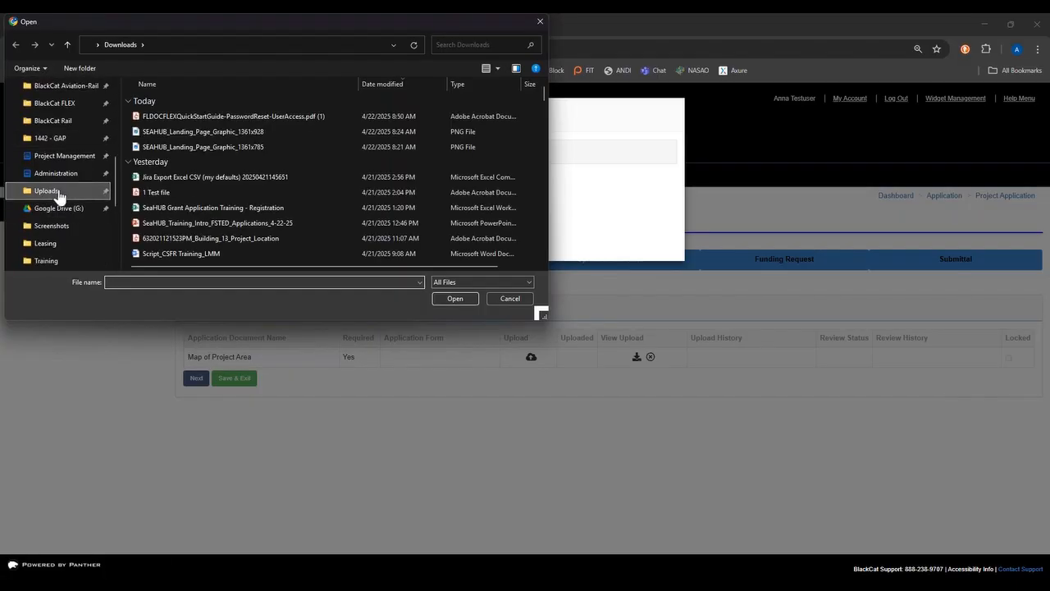
{"action": "left_click", "coordinate": [54, 190]}
{"action": "left_click", "coordinate": [172, 119]}
{"action": "left_click", "coordinate": [455, 298]}
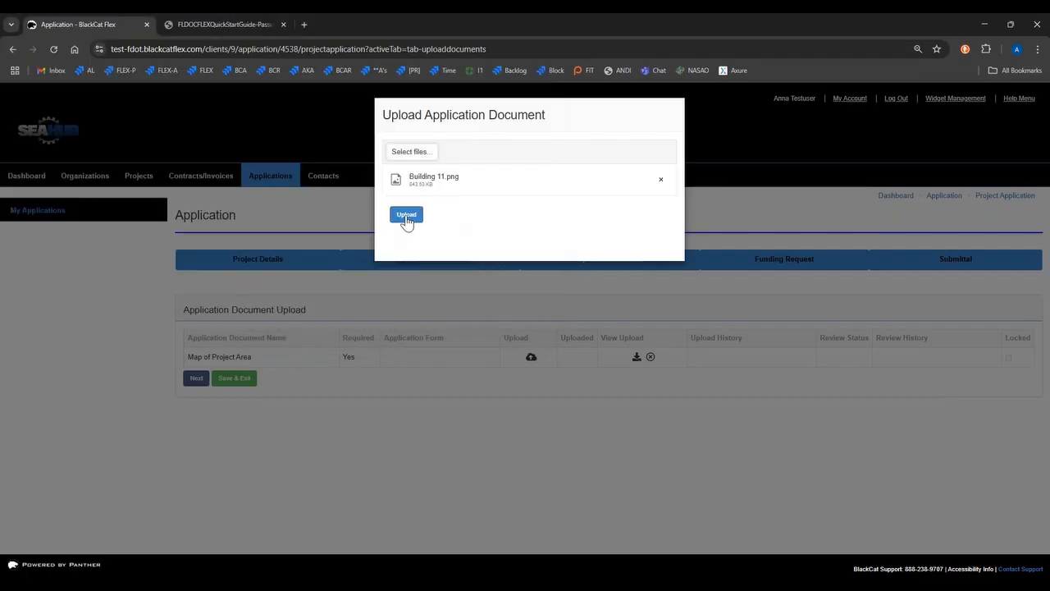
{"action": "left_click", "coordinate": [405, 217]}
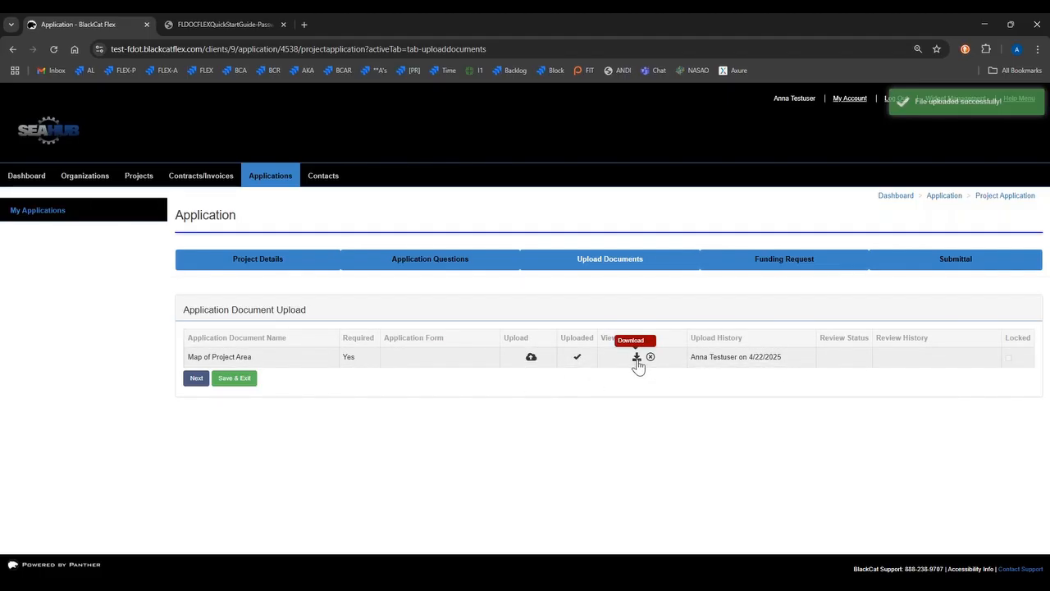
Step: Continue to the Funding Request section, check the Submittal section for outstanding requirements, and return to Funding Request
{"action": "left_click", "coordinate": [195, 383]}
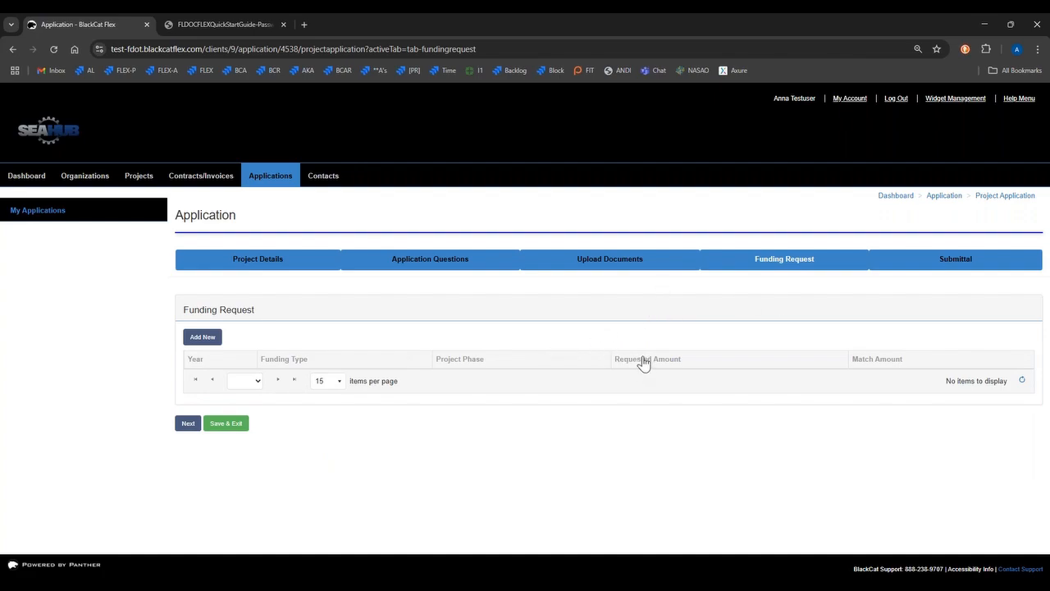
{"action": "left_click", "coordinate": [931, 268]}
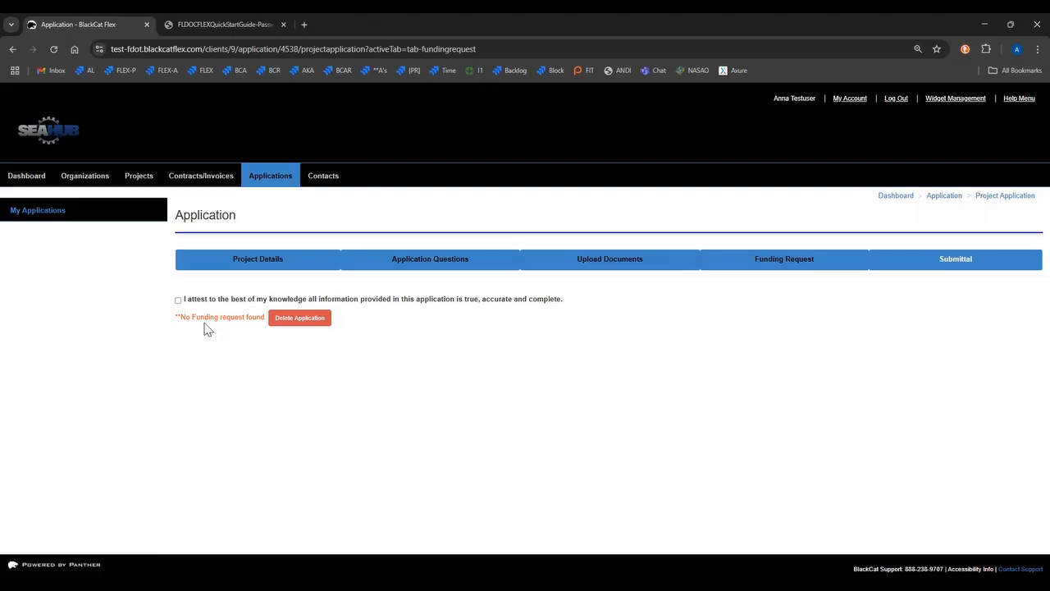
{"action": "left_click", "coordinate": [784, 265]}
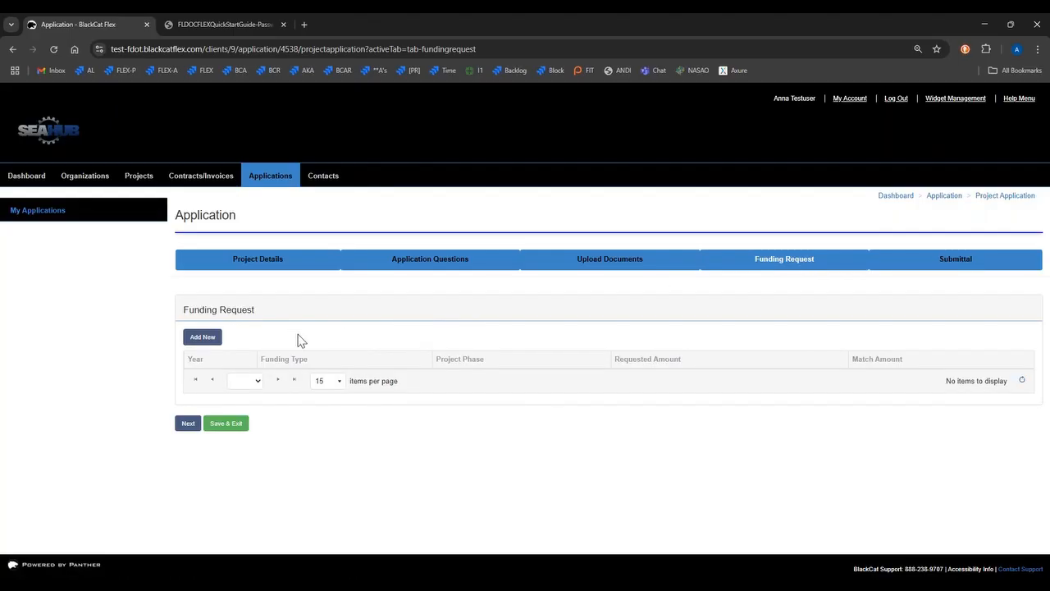
Step: Add and save a State funding request of $1,000,000 for fiscal year 2027 with project phase Environmental/Design/Construction
{"action": "left_click", "coordinate": [202, 338]}
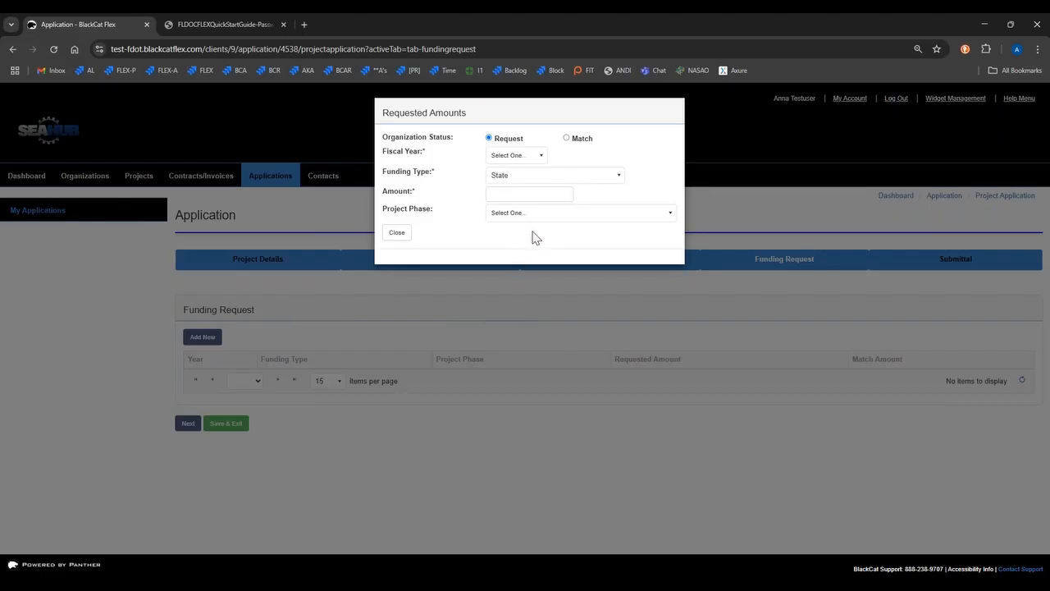
{"action": "left_click", "coordinate": [528, 161]}
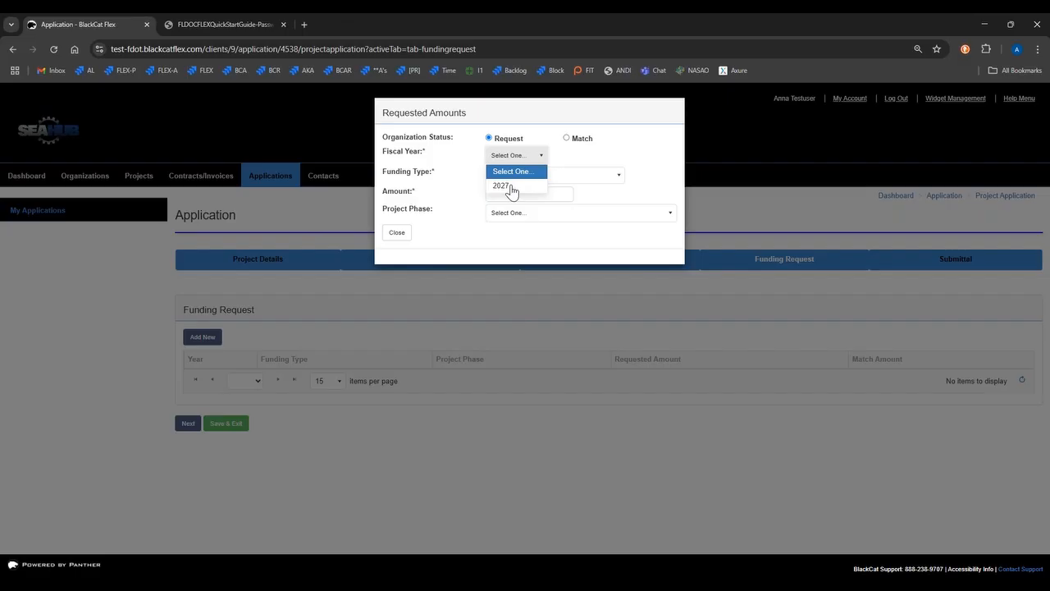
{"action": "left_click", "coordinate": [509, 186]}
{"action": "left_click", "coordinate": [505, 193]}
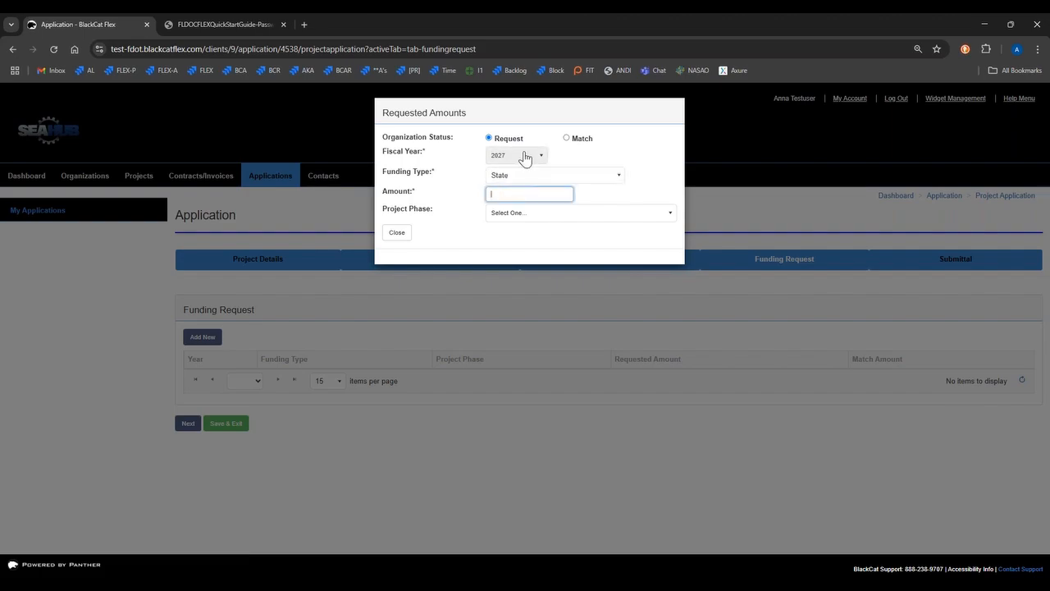
{"action": "type", "text": "1000000"}
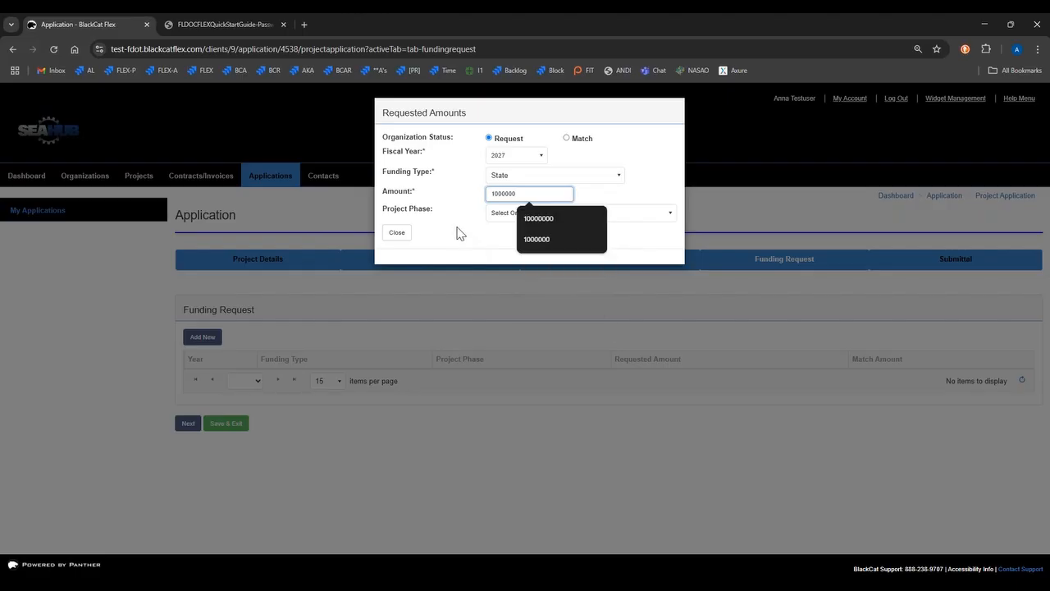
{"action": "left_click", "coordinate": [463, 233]}
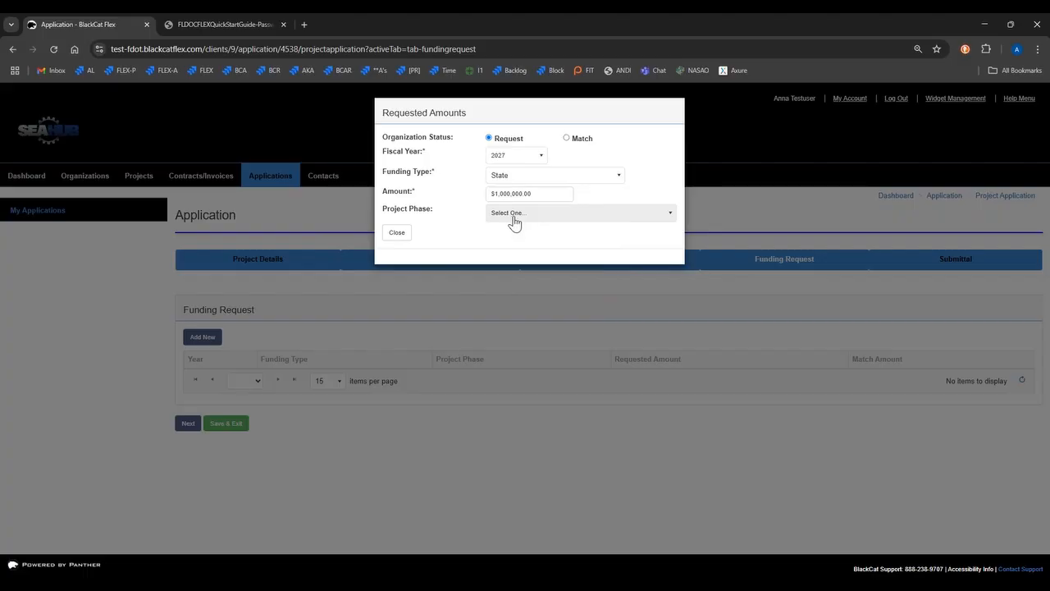
{"action": "left_click", "coordinate": [510, 215]}
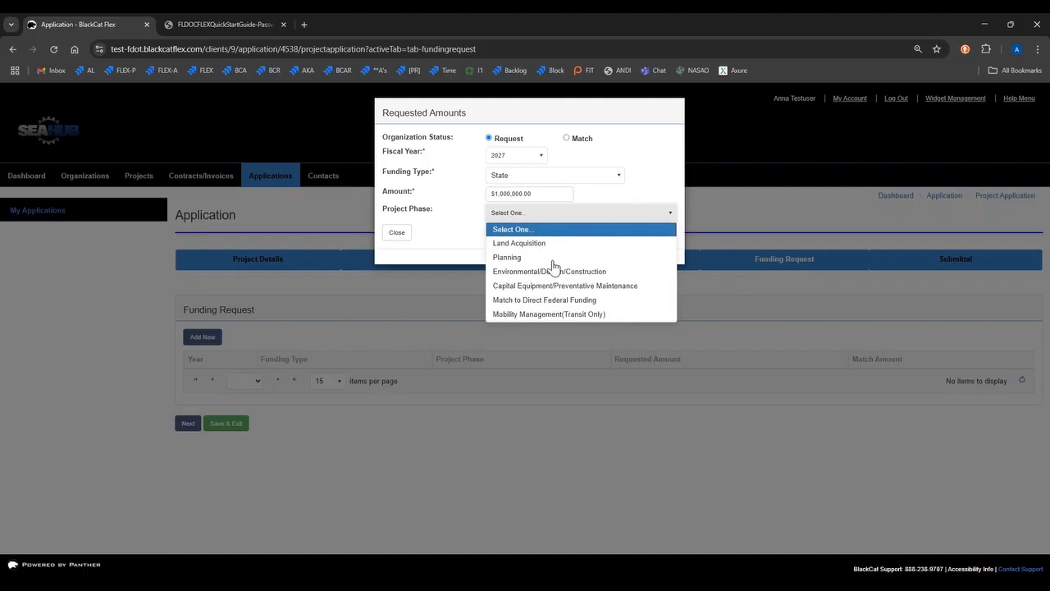
{"action": "left_click", "coordinate": [541, 273]}
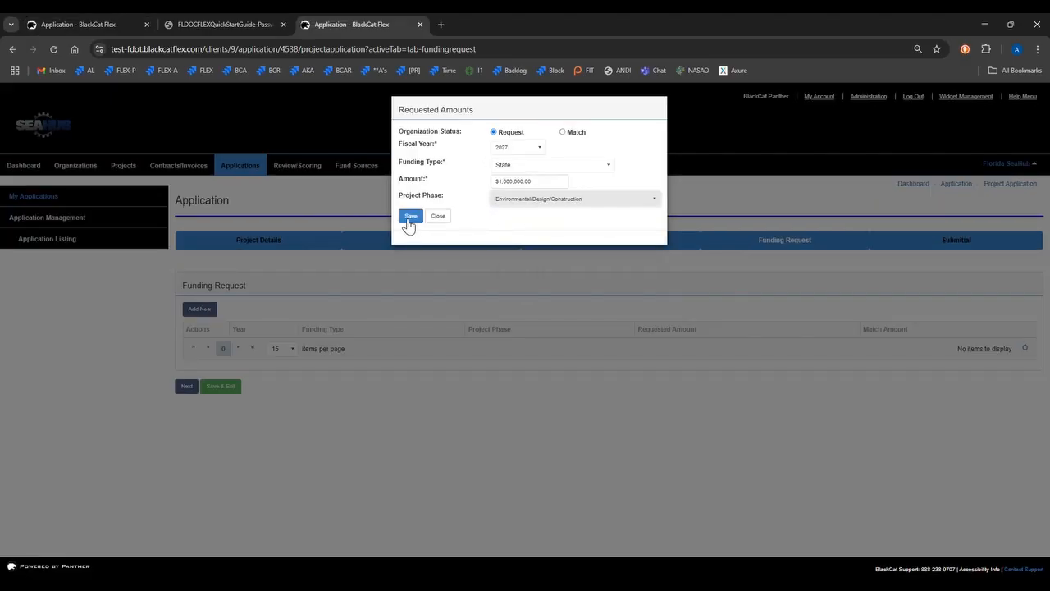
{"action": "left_click", "coordinate": [411, 217]}
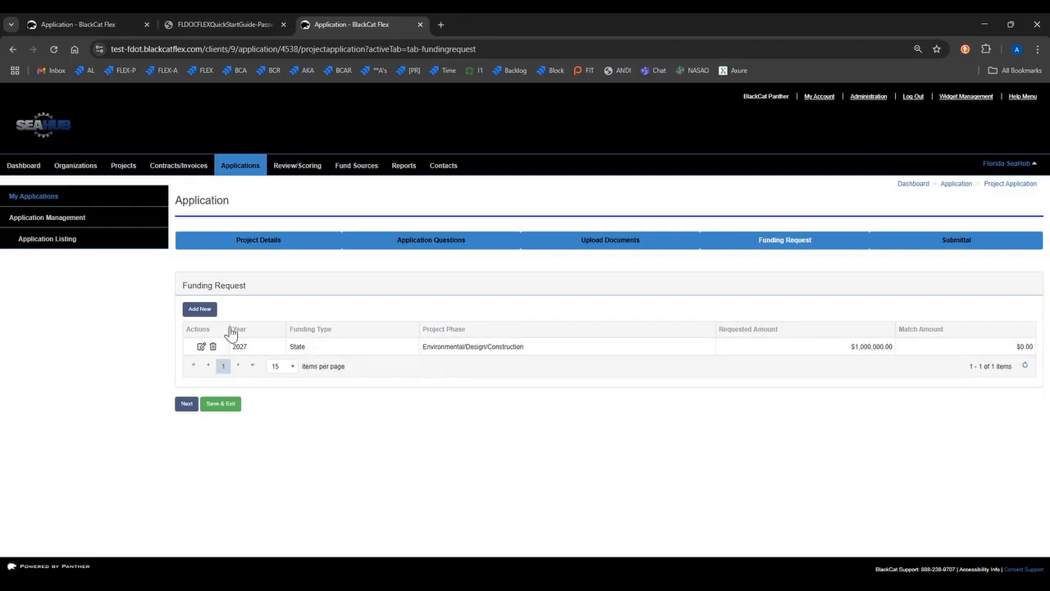
Step: Start another funding entry as a Match for fiscal year 2027 with funding type Local
{"action": "left_click", "coordinate": [202, 312]}
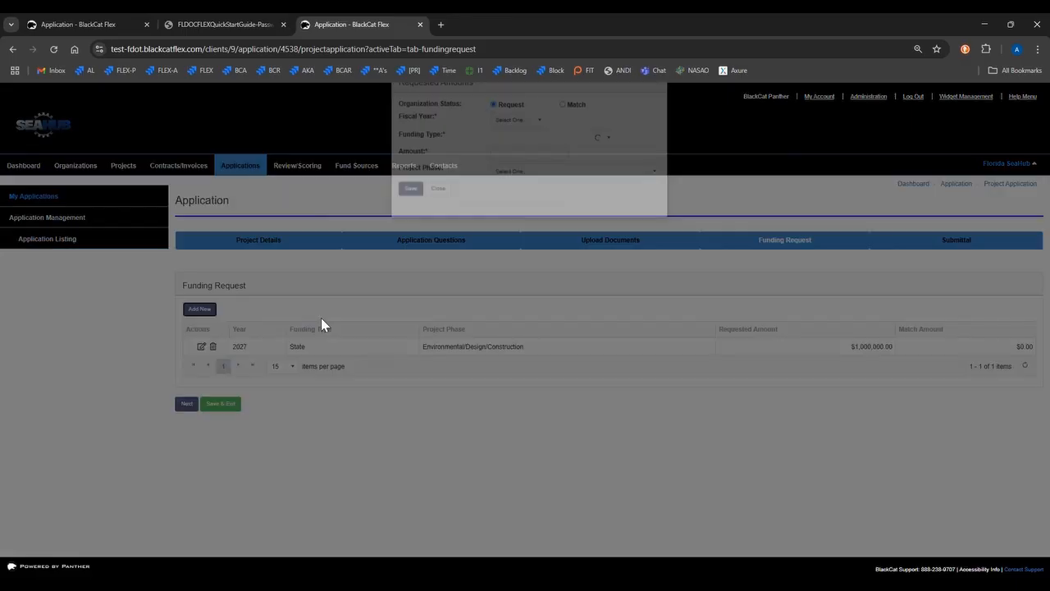
{"action": "left_click", "coordinate": [563, 132]}
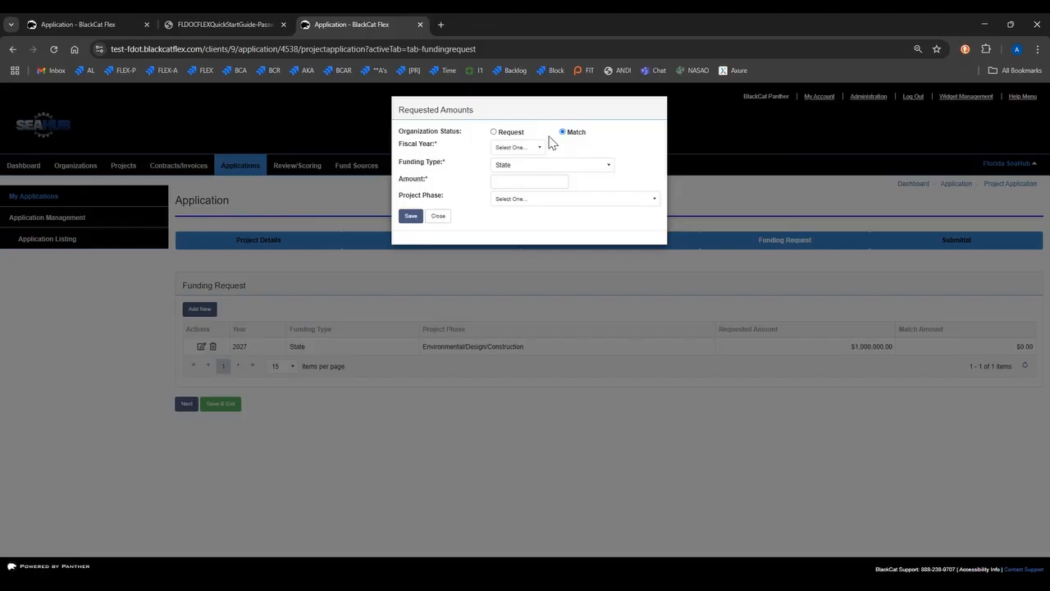
{"action": "left_click", "coordinate": [535, 147]}
{"action": "left_click", "coordinate": [508, 177]}
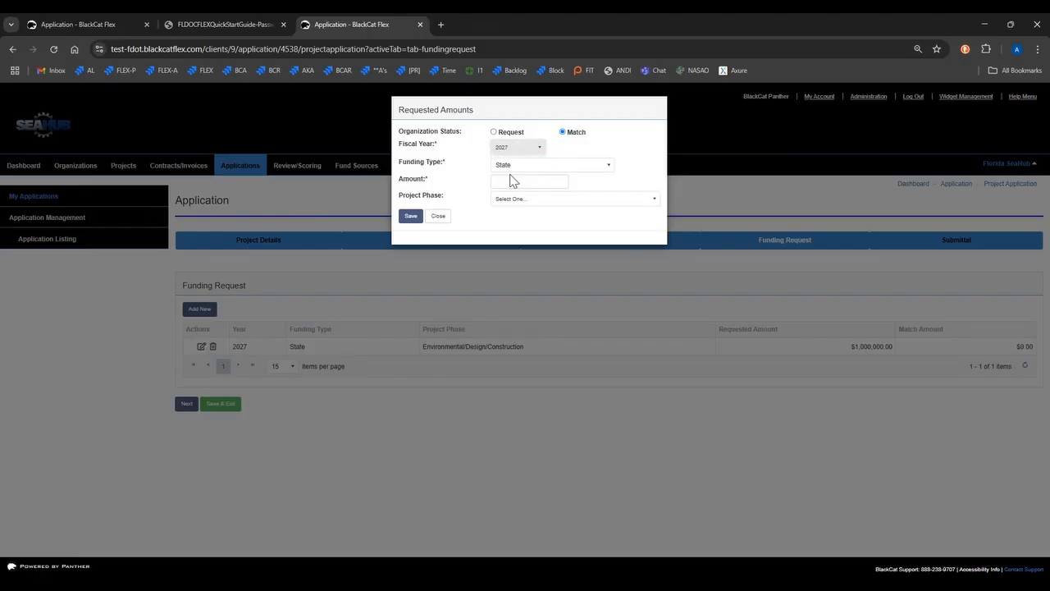
{"action": "left_click", "coordinate": [512, 166]}
{"action": "left_click", "coordinate": [506, 193]}
Step: Set the match amount to $1,000,000 and the project phase to Environmental/Design/Construction, and save the entry
{"action": "left_click", "coordinate": [508, 180]}
{"action": "type", "text": "10000000"}
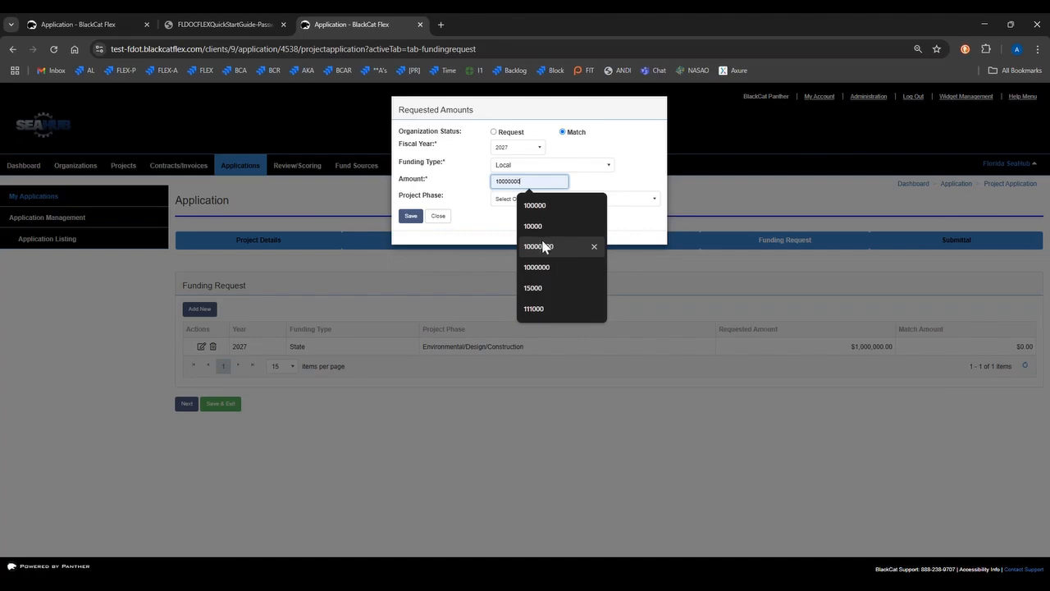
{"action": "left_click", "coordinate": [534, 246]}
{"action": "left_click", "coordinate": [537, 212]}
{"action": "left_click", "coordinate": [545, 180]}
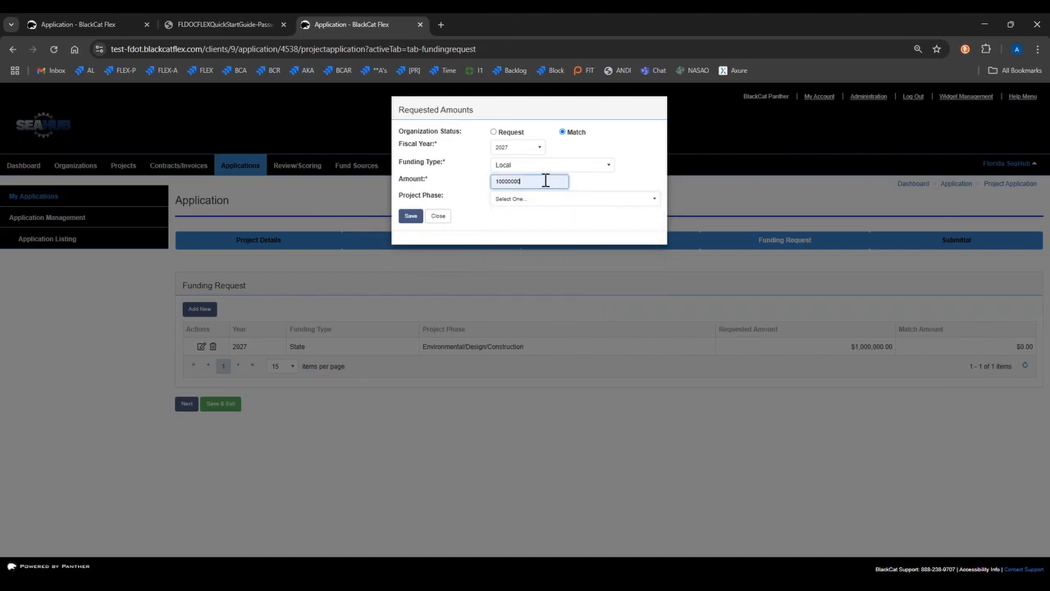
{"action": "key", "text": "BackSpace"}
{"action": "left_click", "coordinate": [571, 186]}
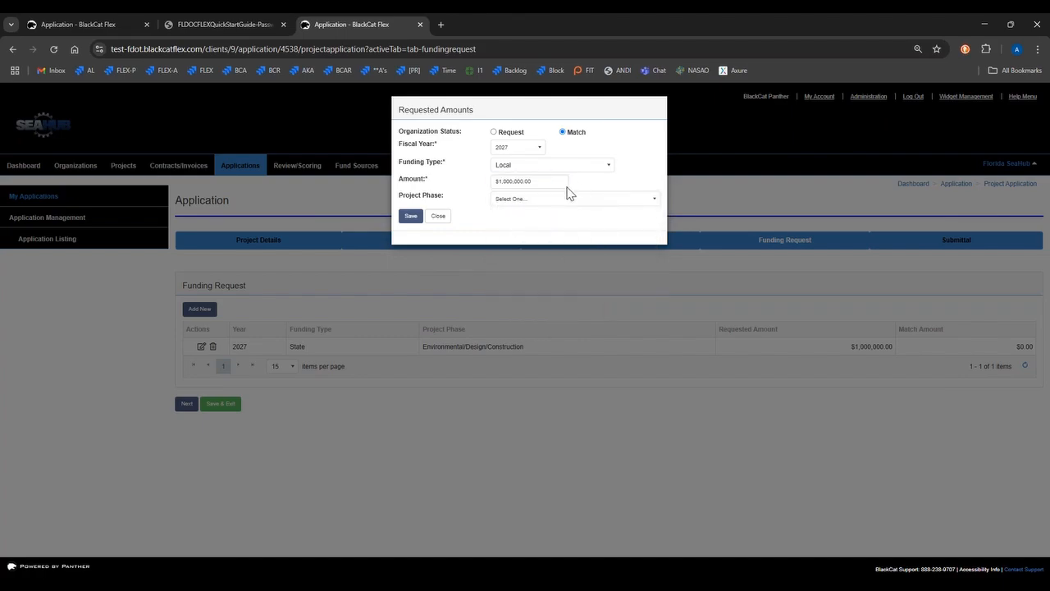
{"action": "left_click", "coordinate": [530, 203]}
{"action": "left_click", "coordinate": [533, 250]}
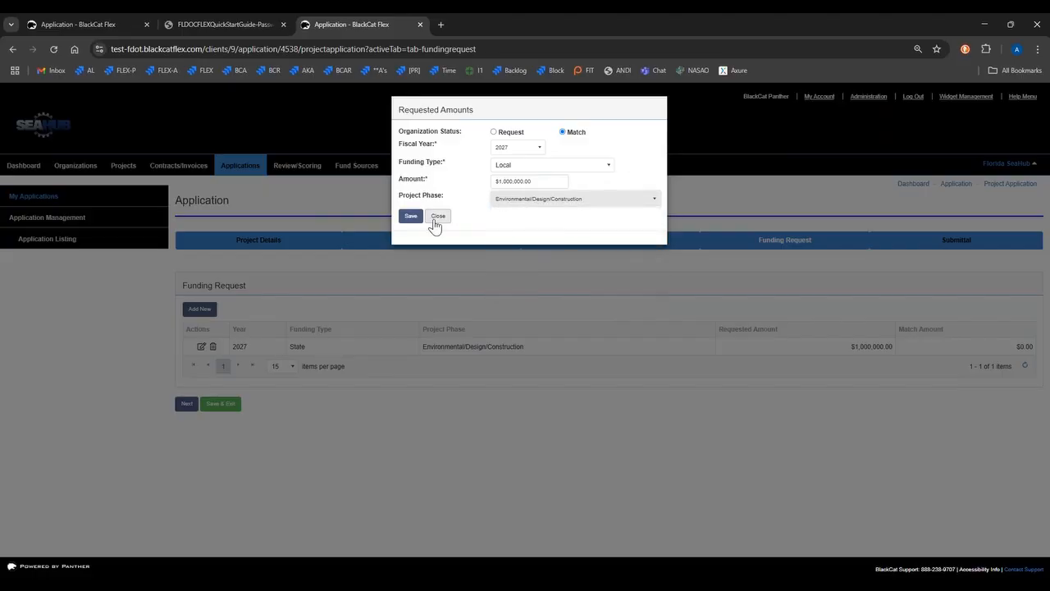
{"action": "left_click", "coordinate": [412, 217]}
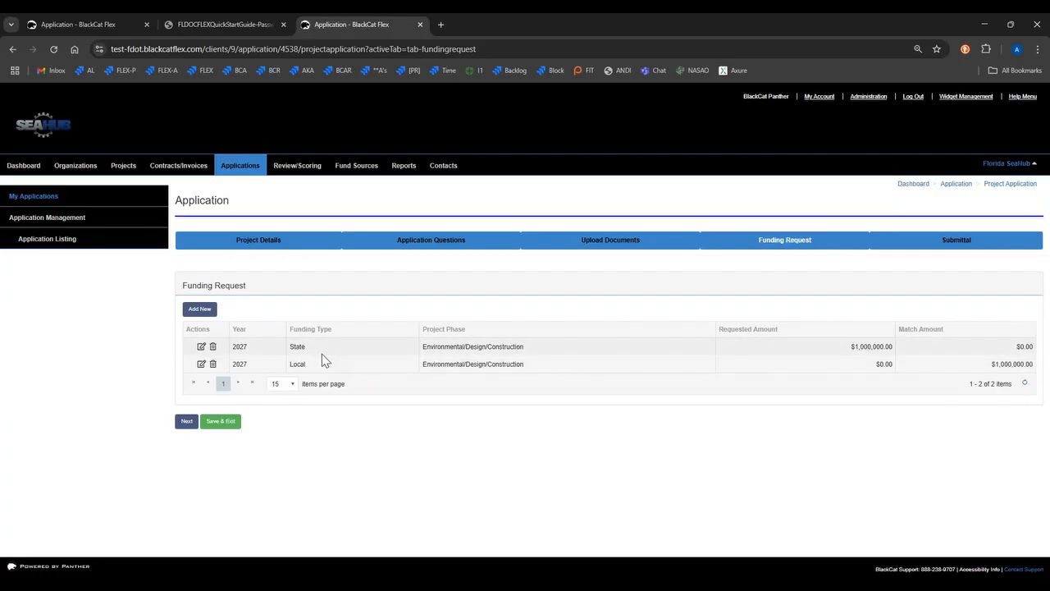
Step: Go to the Submittal section and attest that all application information is true, accurate and complete
{"action": "left_click", "coordinate": [946, 242]}
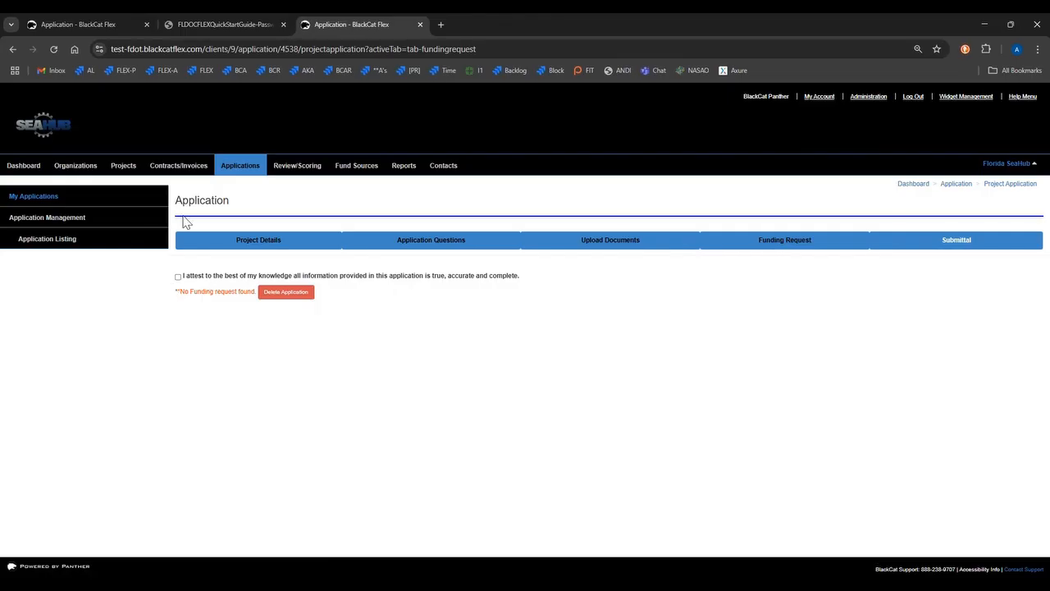
{"action": "left_click", "coordinate": [178, 277]}
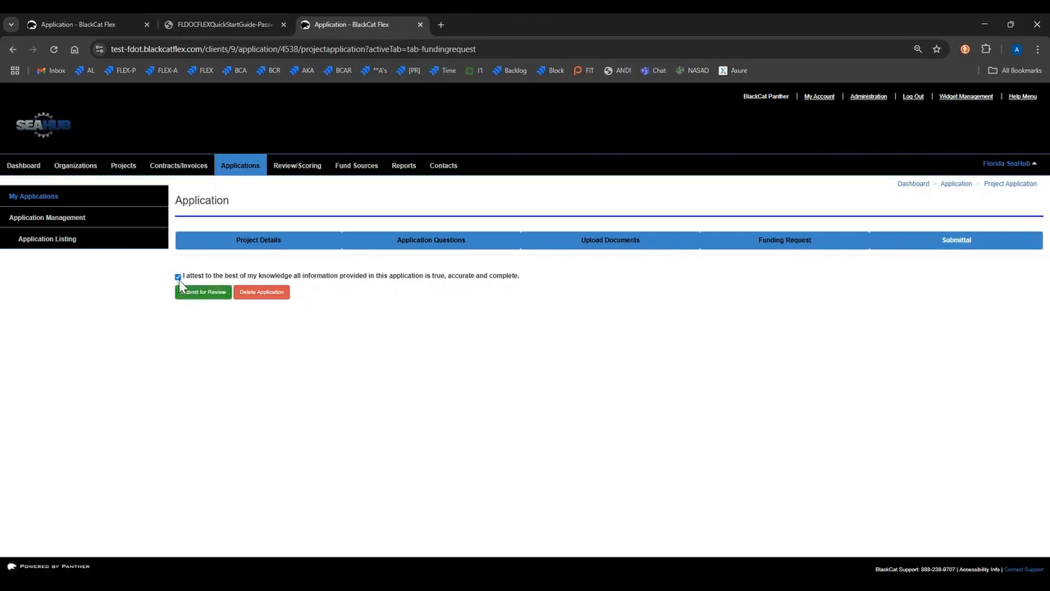
Step: Reconfirm the attestation that all application information is true, accurate and complete, and submit the application for review
{"action": "left_click", "coordinate": [178, 277]}
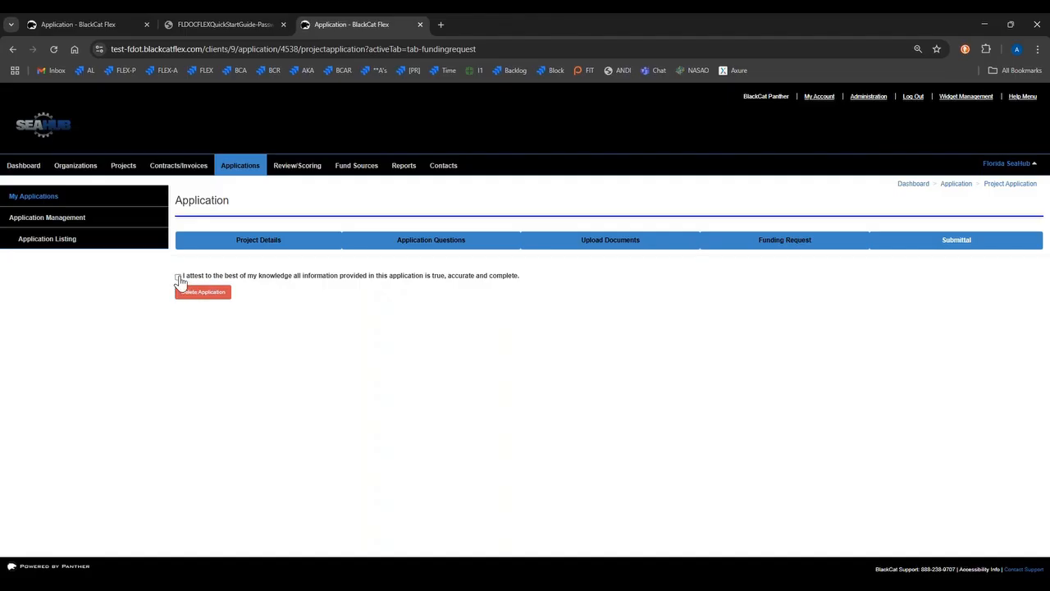
{"action": "left_click", "coordinate": [178, 278]}
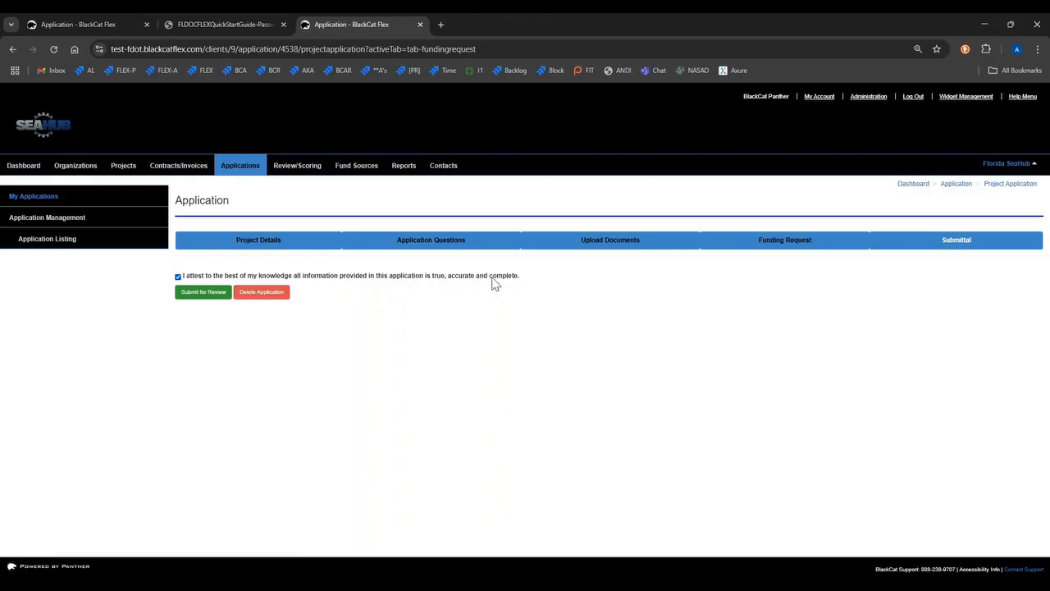
{"action": "left_click", "coordinate": [201, 294]}
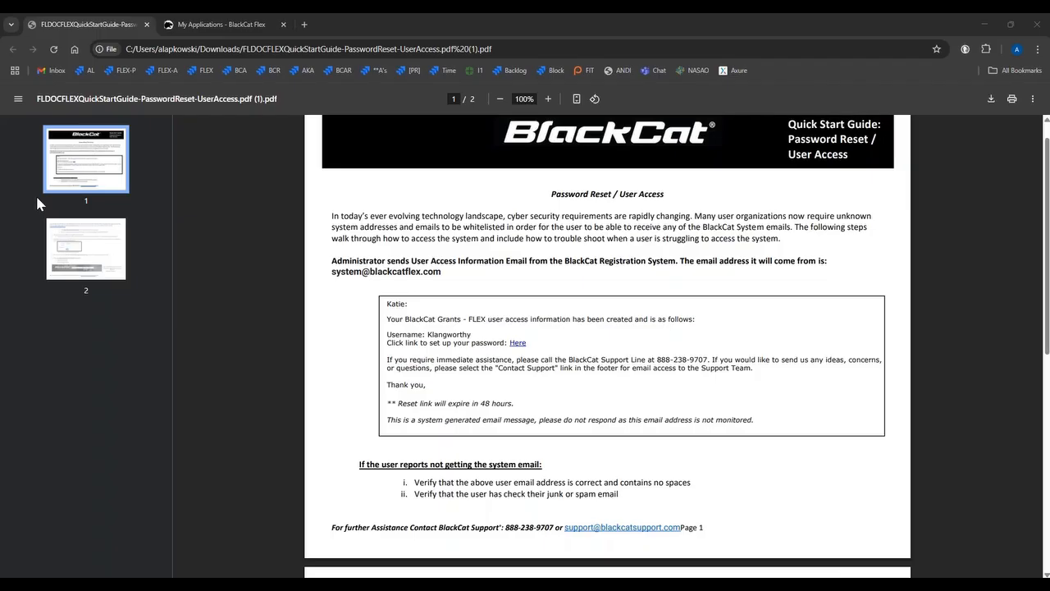
Step: Return to the SeaHUB portal, open Organization Management, and check the submitted Warehouse #11 Replacement (TEST) application in My Applications
{"action": "left_click_drag", "start_coordinate": [37, 203], "coordinate": [423, 59]}
{"action": "double_click", "coordinate": [413, 43]}
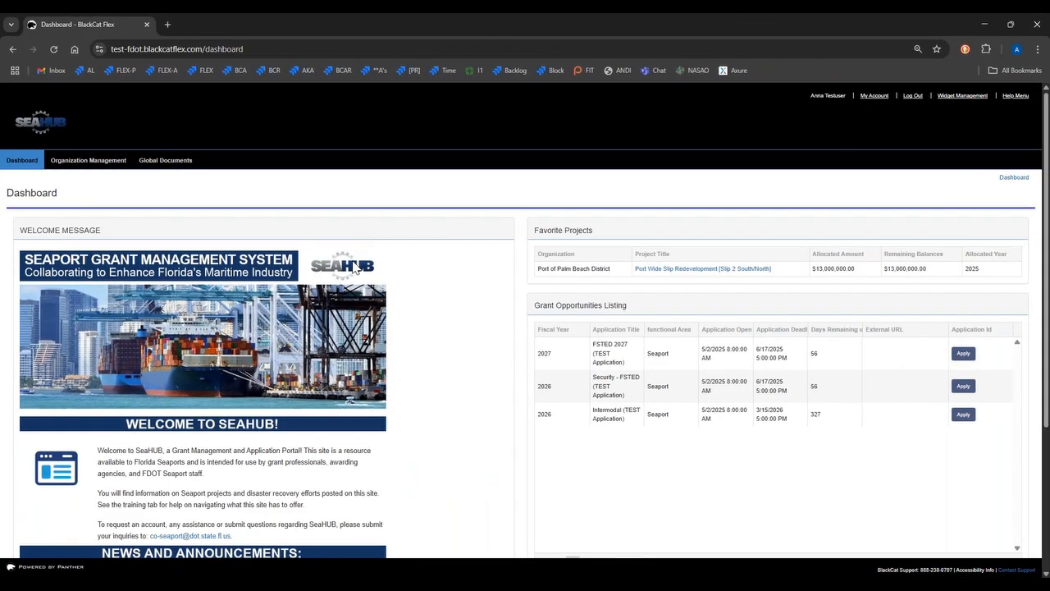
{"action": "left_click", "coordinate": [101, 167]}
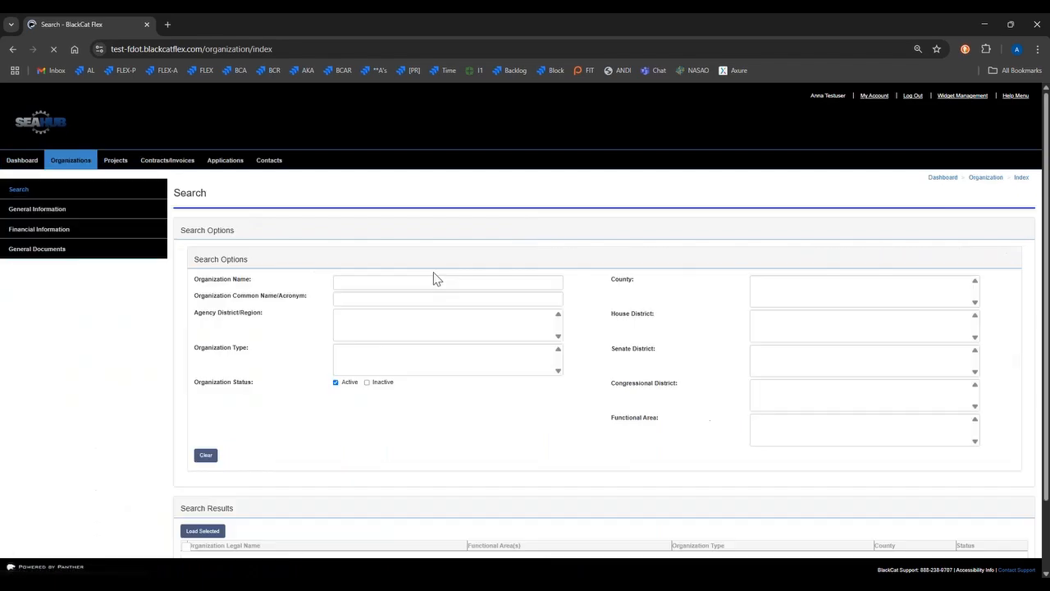
{"action": "left_click", "coordinate": [213, 162]}
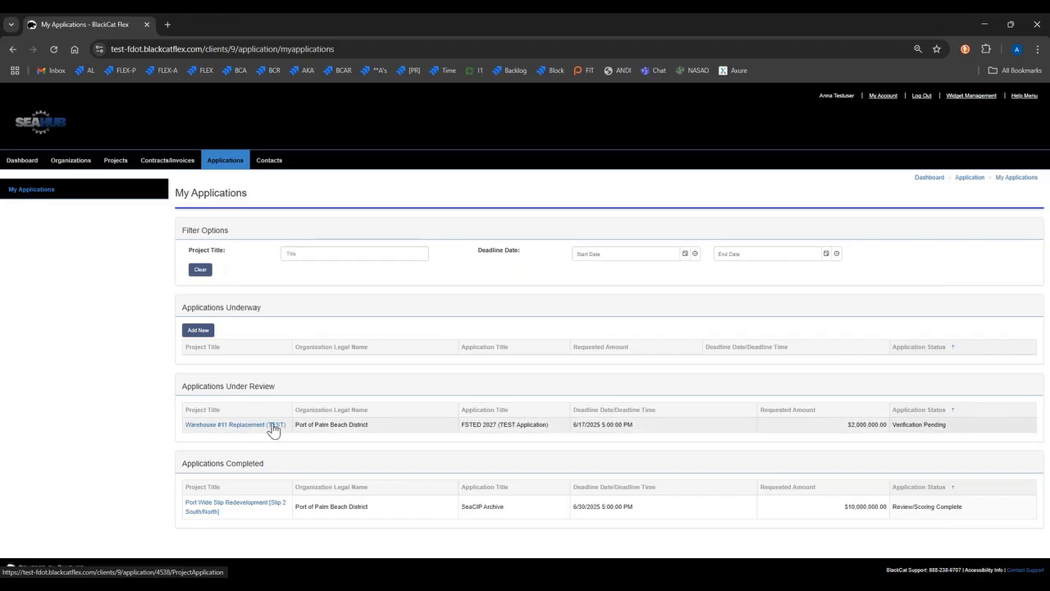
{"action": "key", "text": "ctrl+plus"}
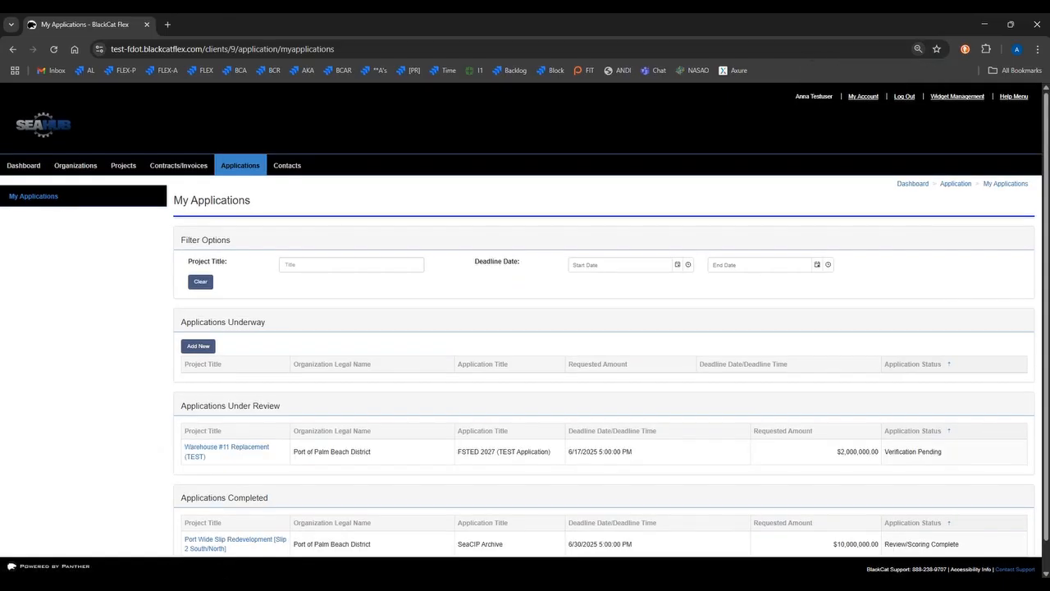
Step: Apply for the Security - FSTED (TEST Application) opportunity from the dashboard and create a project titled "Remote Surveillance Enhancements"
{"action": "left_click", "coordinate": [24, 167]}
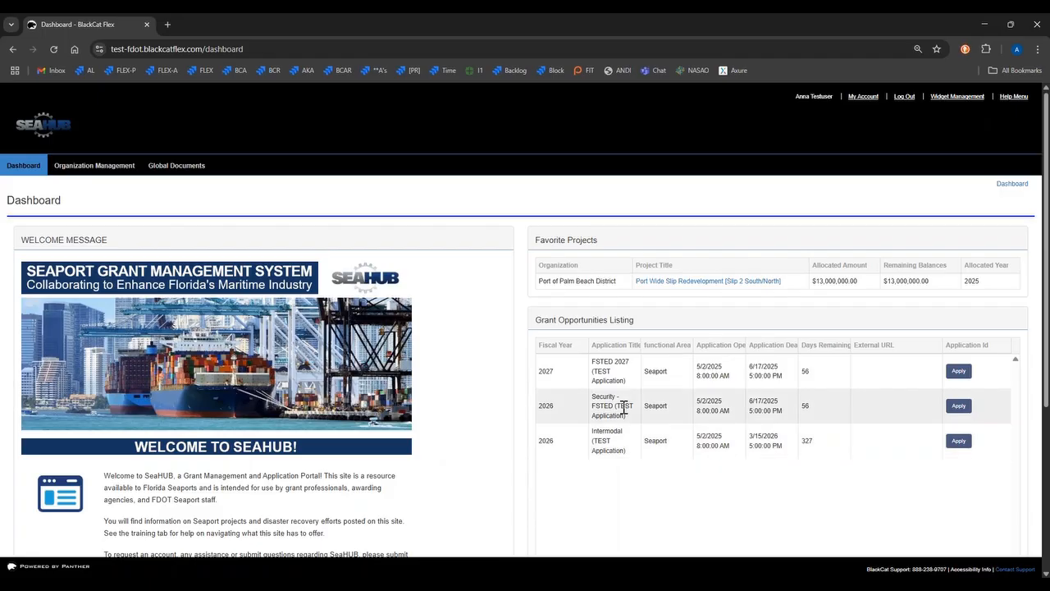
{"action": "left_click", "coordinate": [959, 408]}
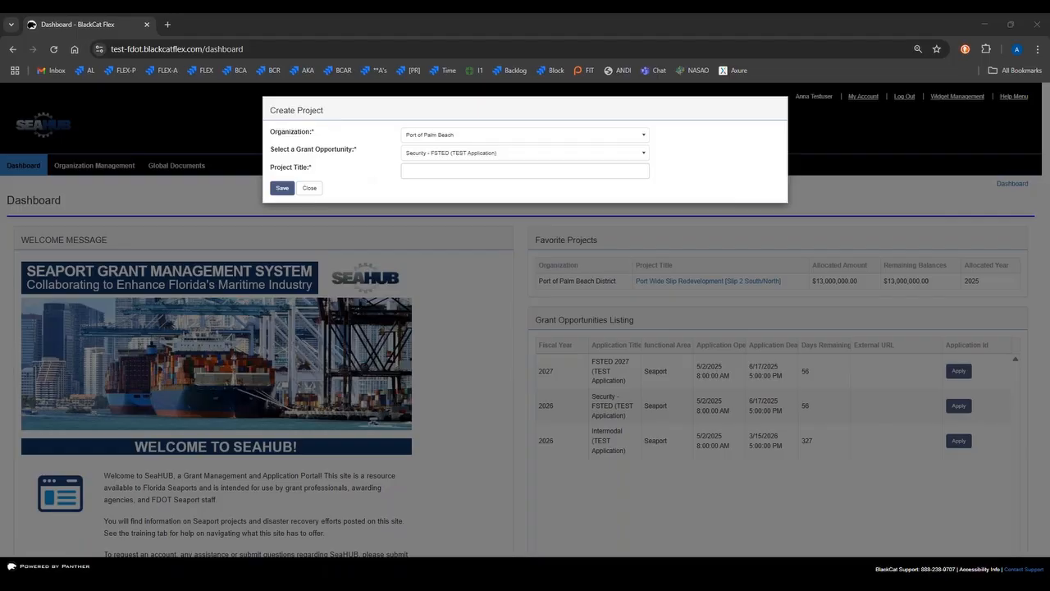
{"action": "left_click", "coordinate": [420, 172]}
{"action": "type", "text": "Remote Surveillance Enhancements"}
{"action": "left_click", "coordinate": [420, 173]}
{"action": "key", "text": "BackSpace"}
{"action": "key", "text": "BackSpace"}
{"action": "left_click", "coordinate": [282, 188]}
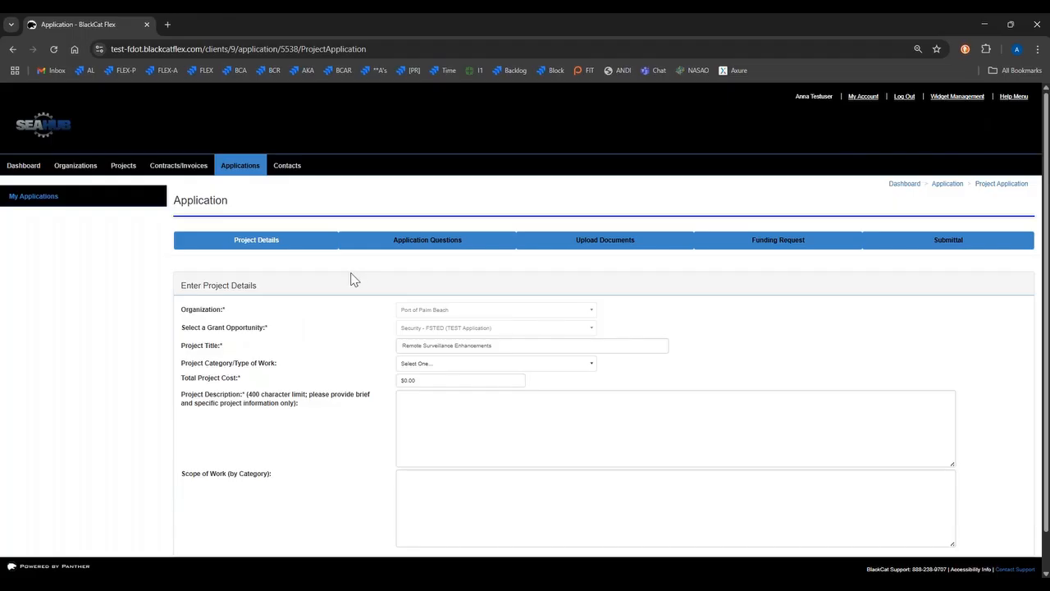
Step: Set the Project Category/Type of Work to Security- IT in the project details
{"action": "scroll", "coordinate": [338, 302], "scroll_direction": "down", "scroll_amount": 1}
{"action": "left_click", "coordinate": [438, 326]}
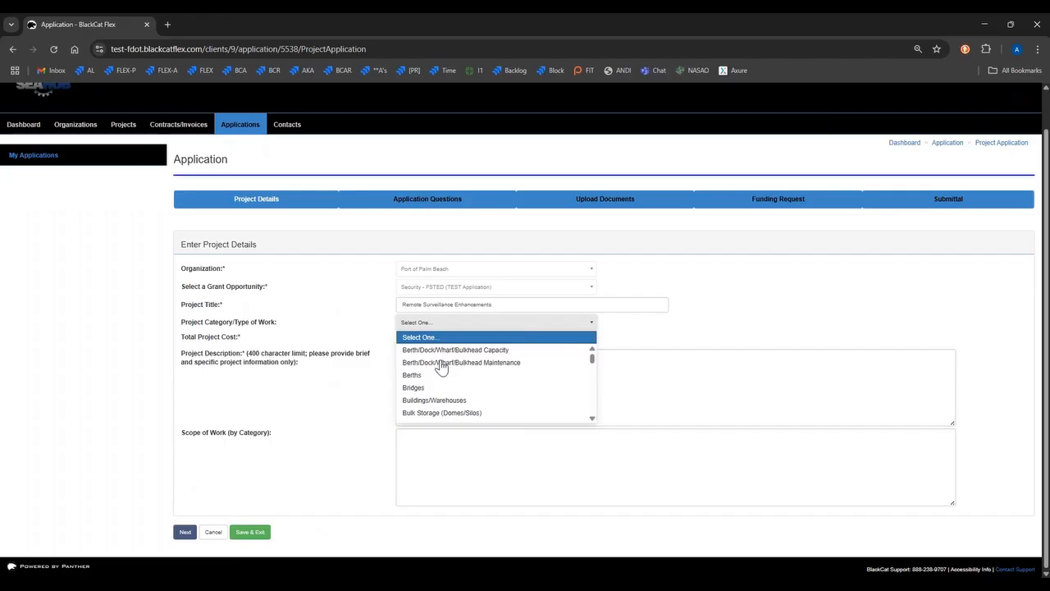
{"action": "scroll", "coordinate": [448, 402], "scroll_direction": "down", "scroll_amount": 1}
{"action": "scroll", "coordinate": [448, 402], "scroll_direction": "down", "scroll_amount": 12}
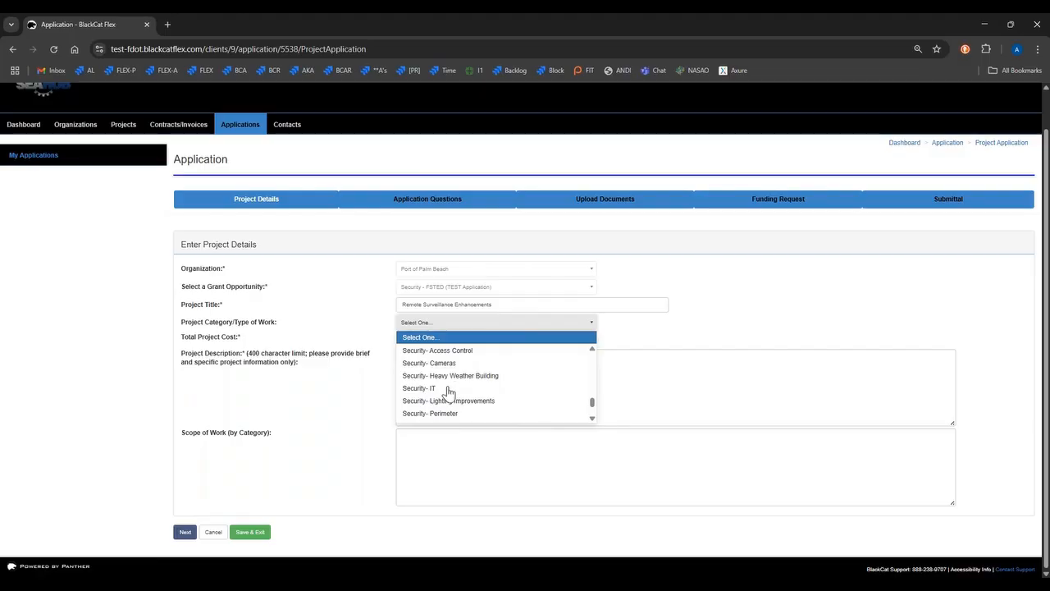
{"action": "left_click", "coordinate": [447, 390]}
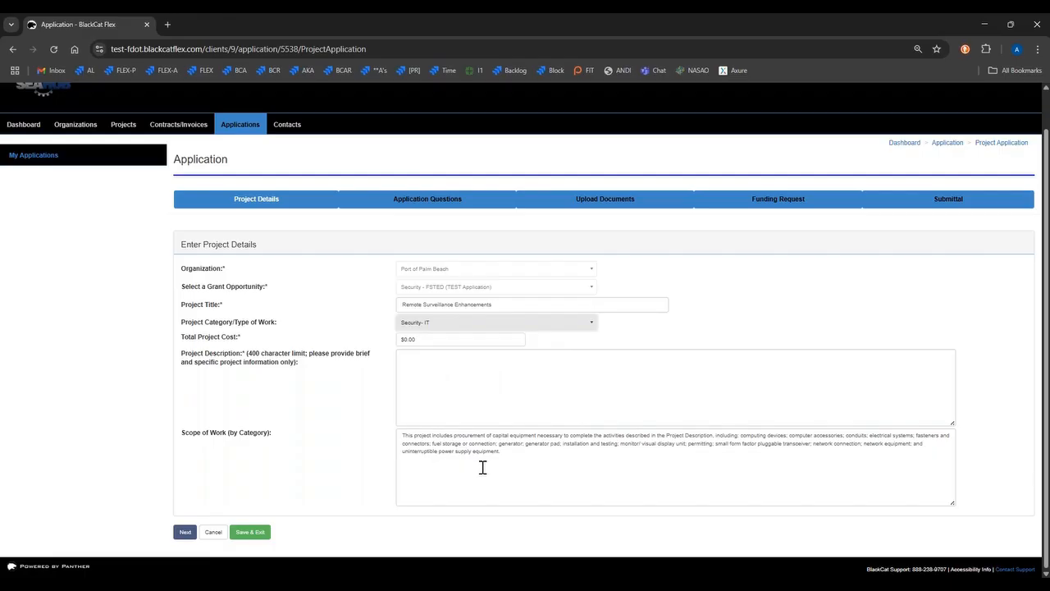
Step: Enter a project description about replacing the camera unit to improve cargo and passenger screening and law enforcement communications, without the list numbering
{"action": "left_click", "coordinate": [445, 366]}
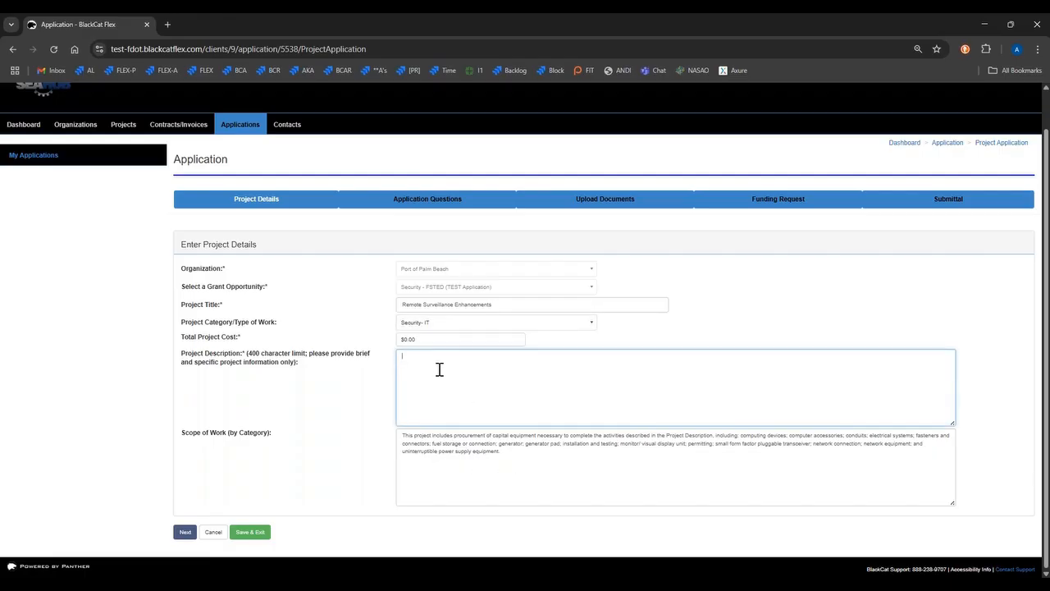
{"action": "type", "text": "#"}
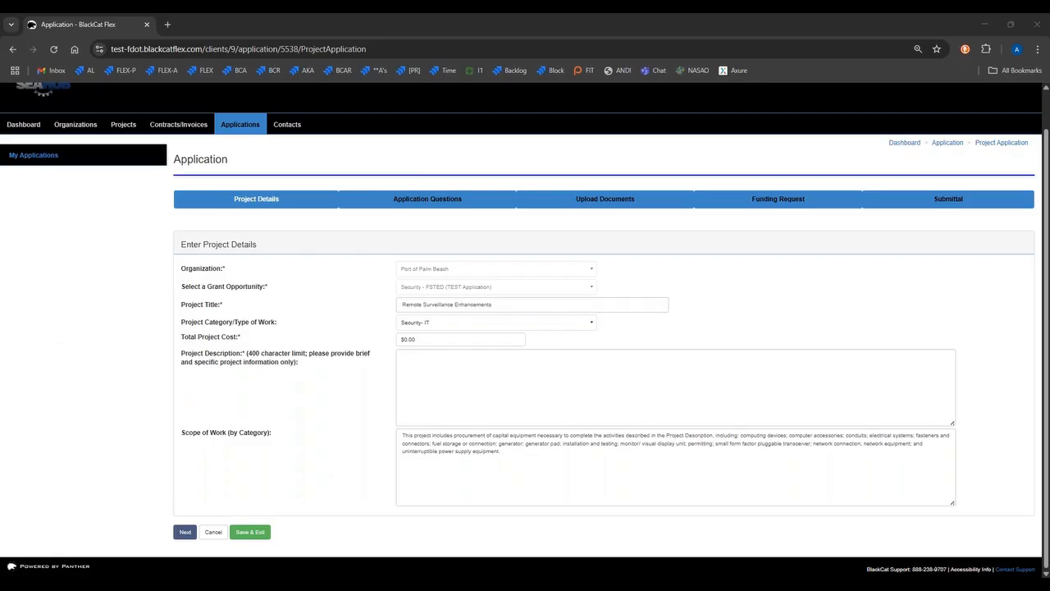
{"action": "left_click", "coordinate": [475, 366]}
{"action": "type", "text": "ii.\tReplacing the camera unit will increase the efficiency in the screening of cargo and passengers and enhance communications capabilities with local, state, and federal law enforcement"}
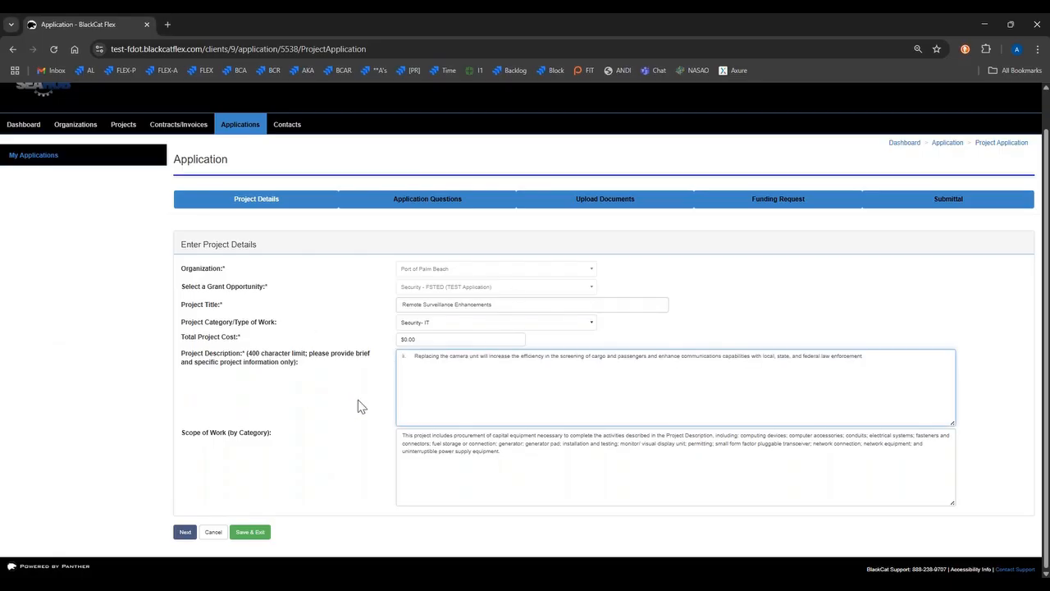
{"action": "left_click", "coordinate": [417, 356]}
{"action": "key", "text": "BackSpace"}
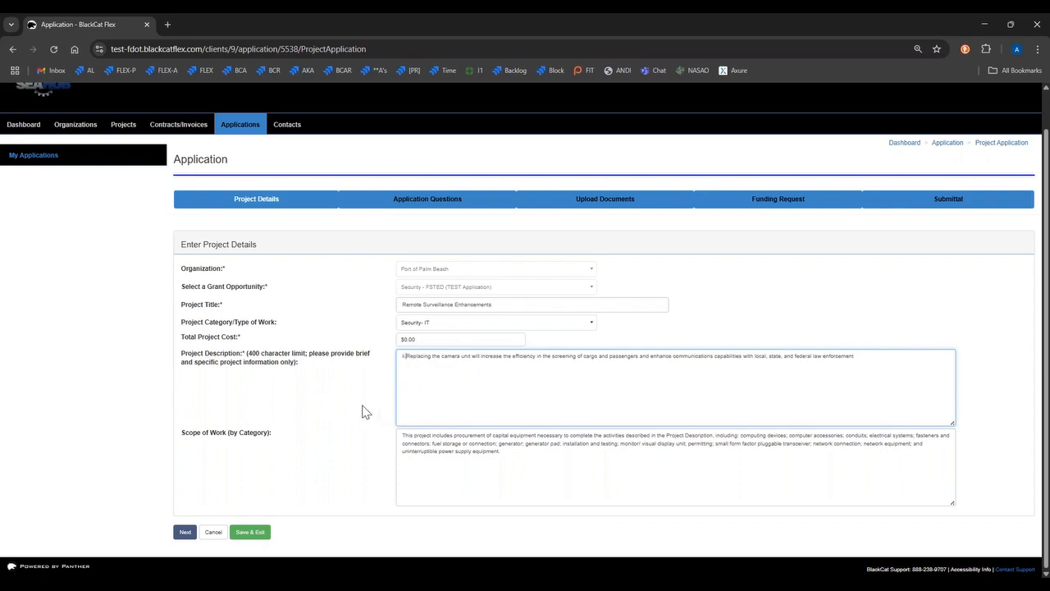
{"action": "key", "text": "BackSpace"}
{"action": "key", "text": "BackSpace"}
Step: Enlarge the page to 100% and proceed from the project details to the application questions
{"action": "key", "text": "ctrl+plus"}
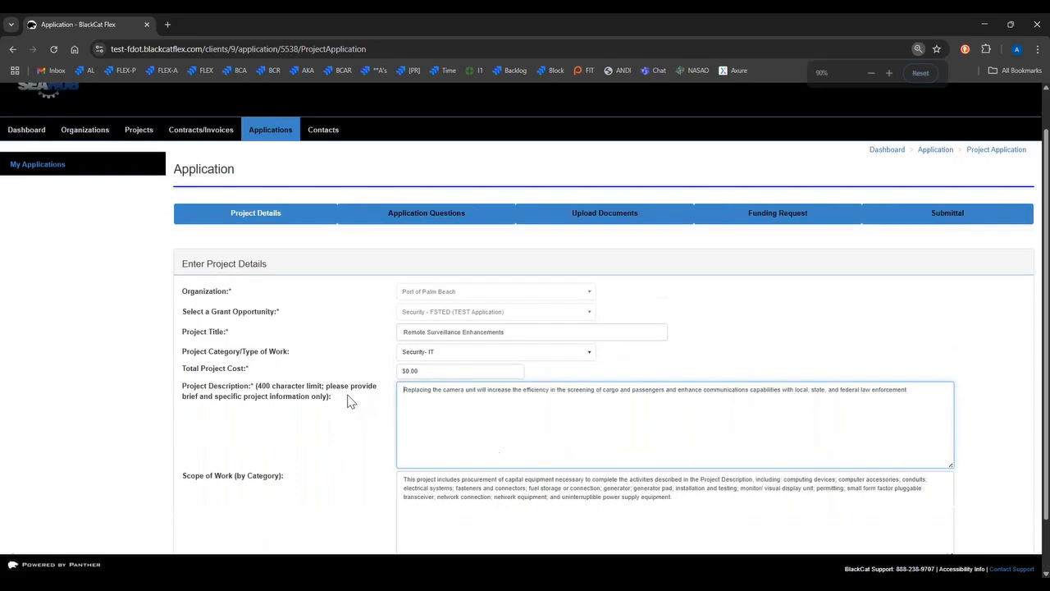
{"action": "key", "text": "ctrl+plus"}
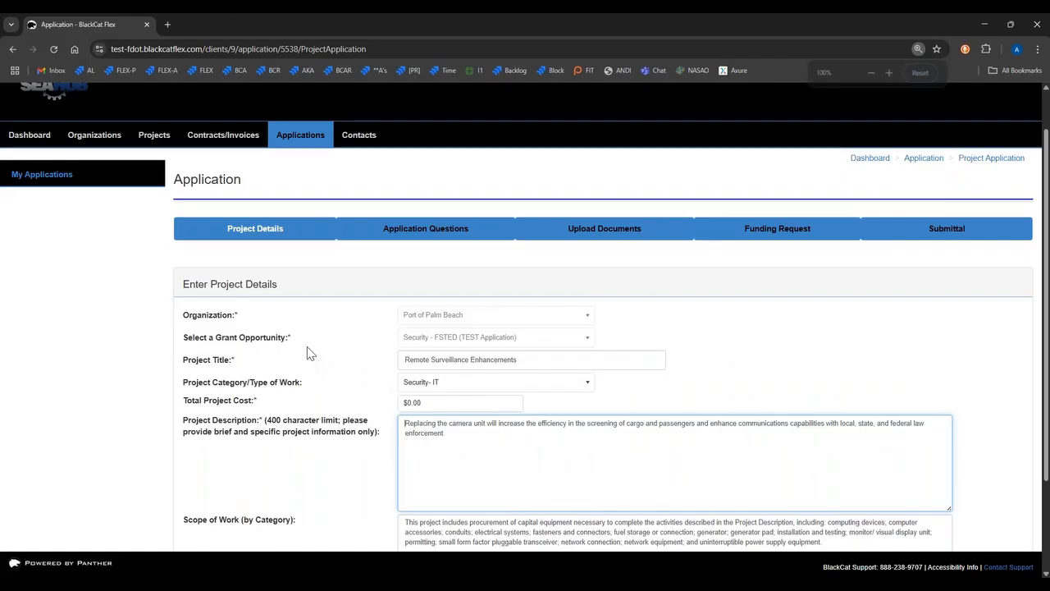
{"action": "scroll", "coordinate": [305, 346], "scroll_direction": "down", "scroll_amount": 2}
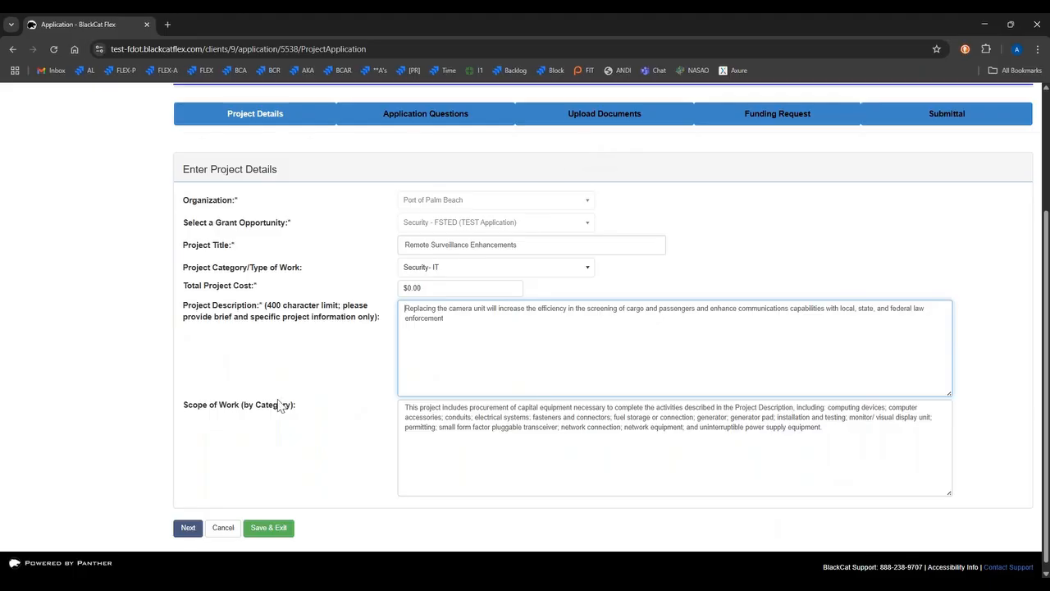
{"action": "left_click", "coordinate": [188, 531]}
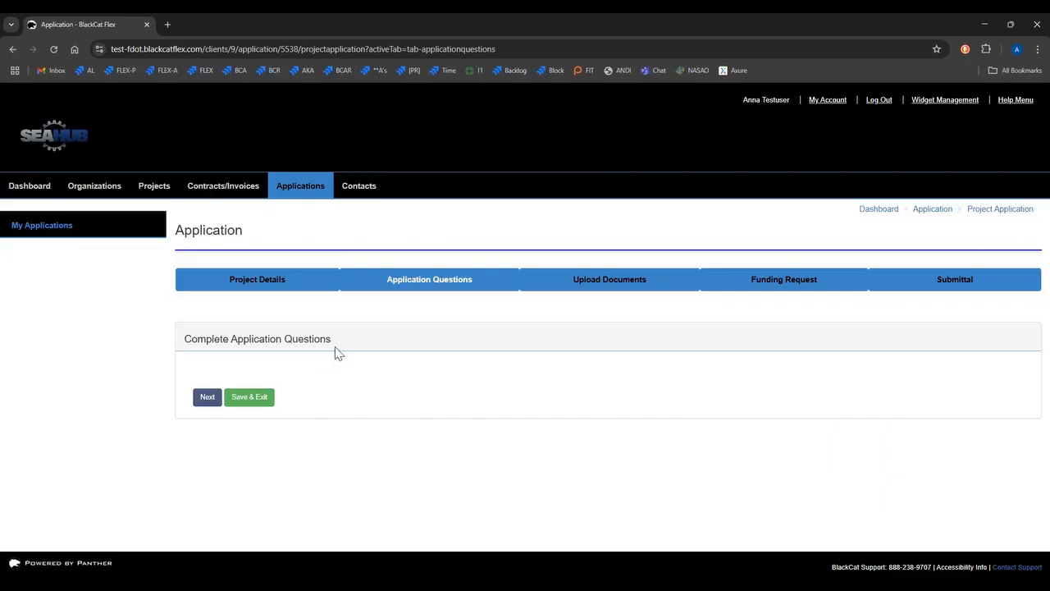
Step: Advance through the application questions and document upload to the funding request, and look at the blank new-entry form without saving it
{"action": "left_click", "coordinate": [206, 397]}
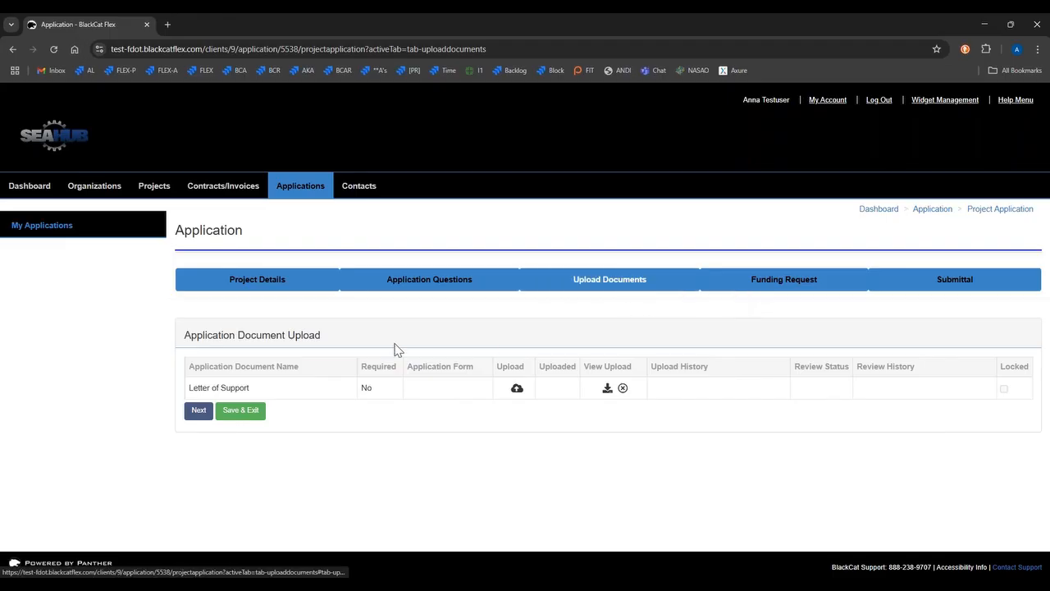
{"action": "left_click", "coordinate": [202, 415]}
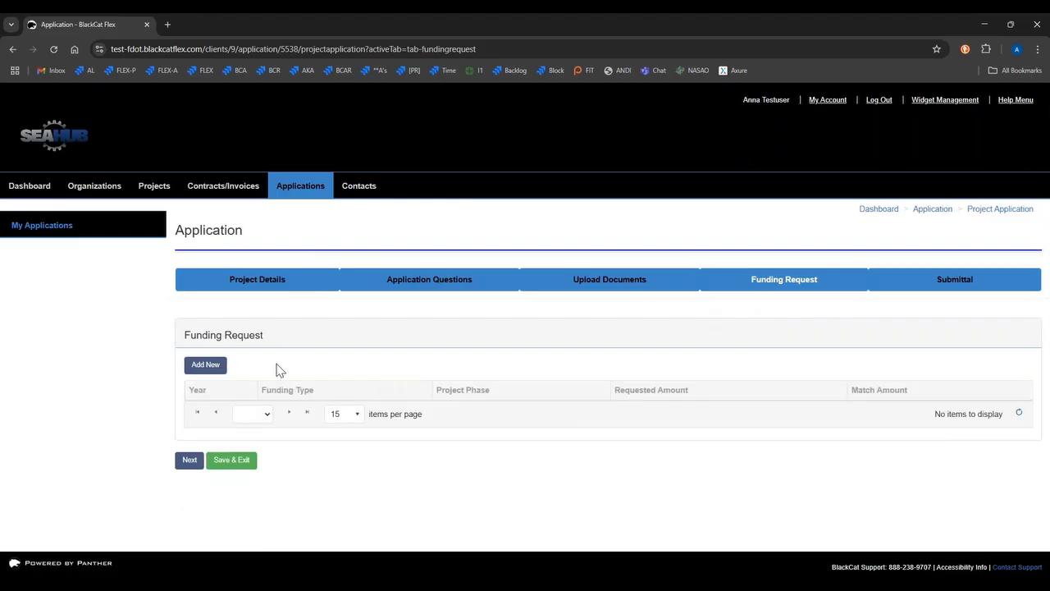
{"action": "left_click", "coordinate": [210, 371]}
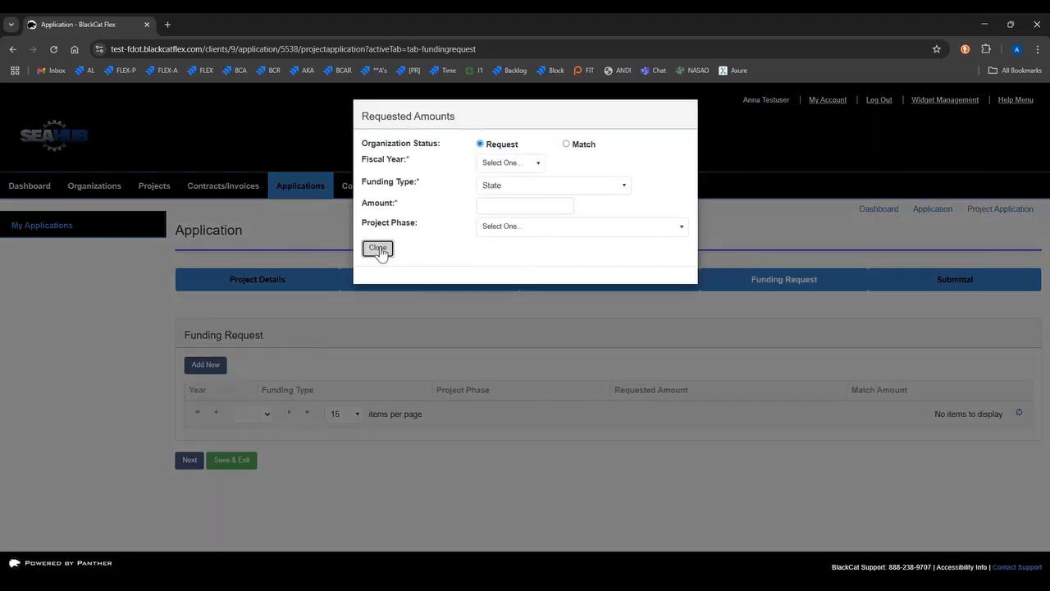
{"action": "left_click", "coordinate": [378, 247]}
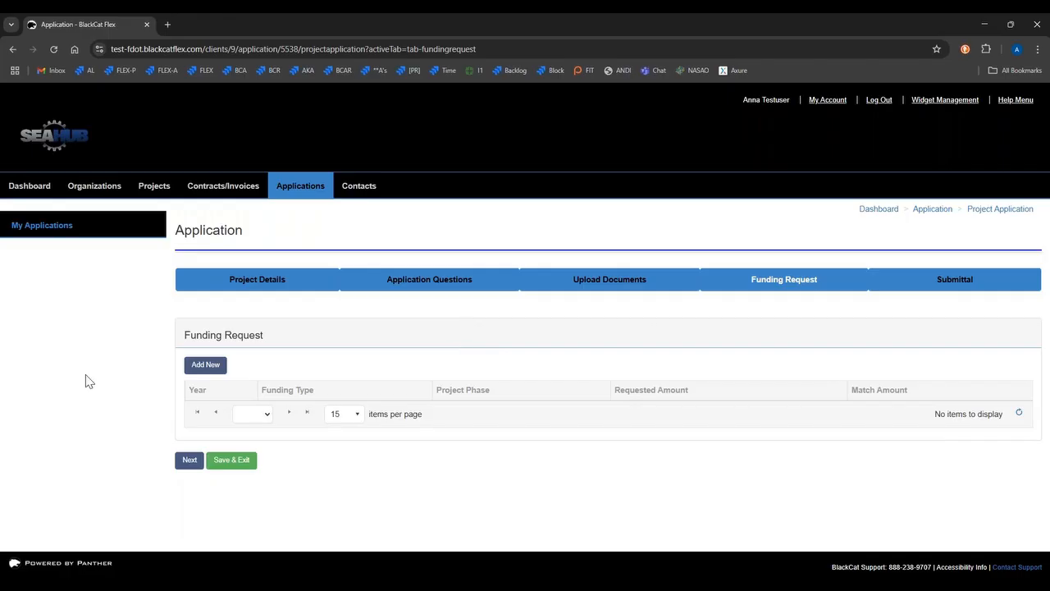
Step: Open My Applications and examine the underway, under review and completed applications
{"action": "left_click", "coordinate": [65, 228]}
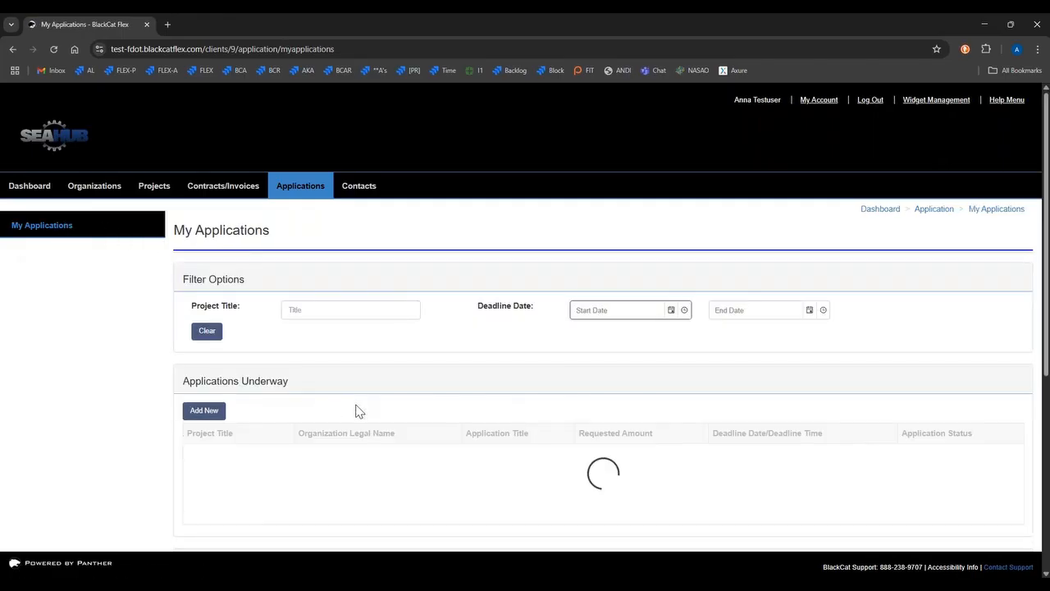
{"action": "scroll", "coordinate": [104, 358], "scroll_direction": "down", "scroll_amount": 3}
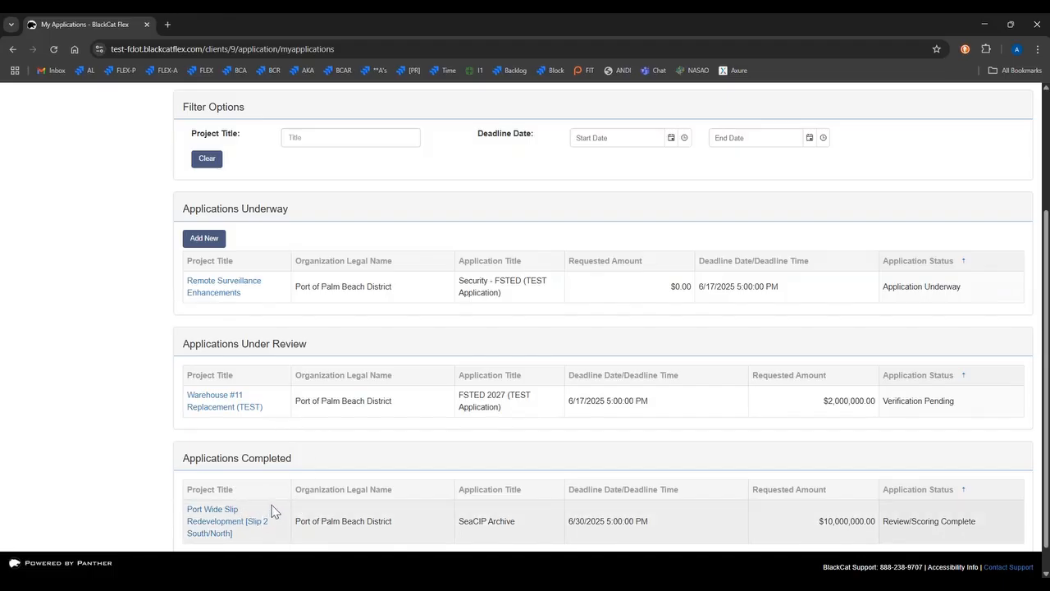
Step: Open the Project Listing for Port of Palm Beach and examine its projects and application statuses
{"action": "scroll", "coordinate": [271, 511], "scroll_direction": "up", "scroll_amount": 2}
{"action": "scroll", "coordinate": [375, 378], "scroll_direction": "up", "scroll_amount": 1}
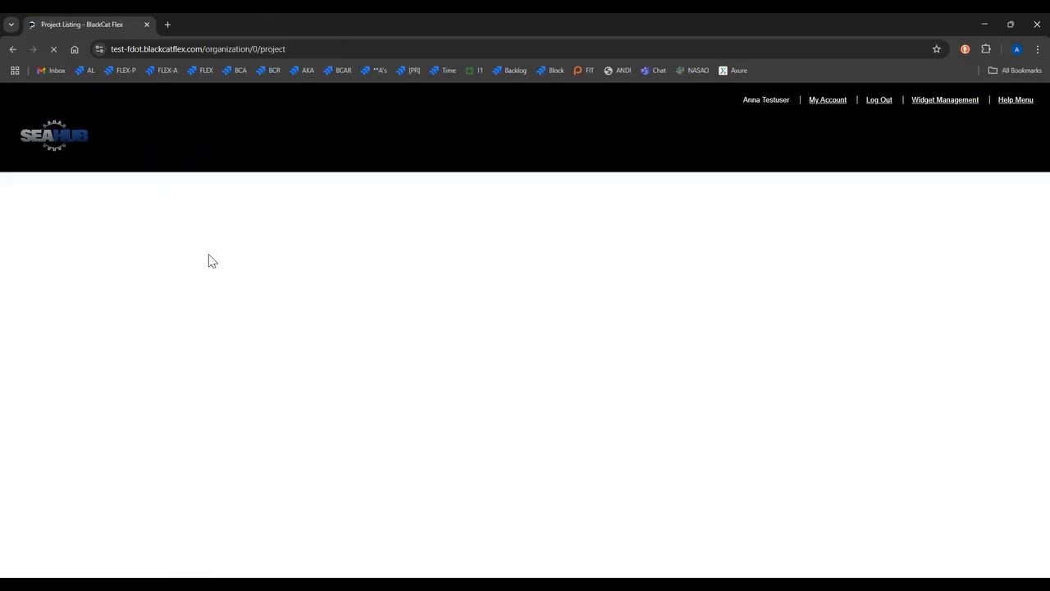
{"action": "scroll", "coordinate": [291, 332], "scroll_direction": "down", "scroll_amount": 2}
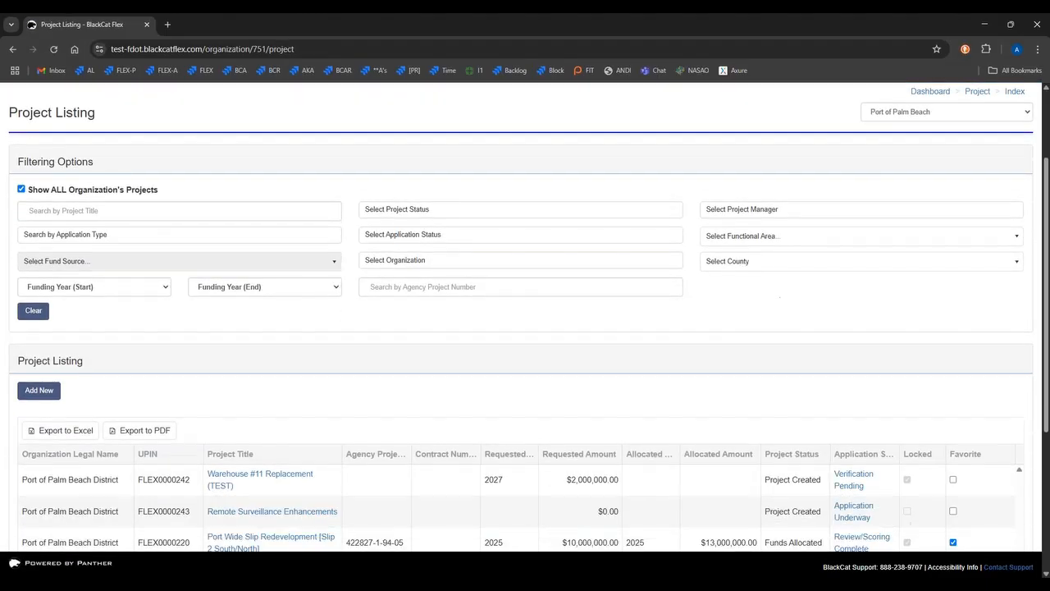